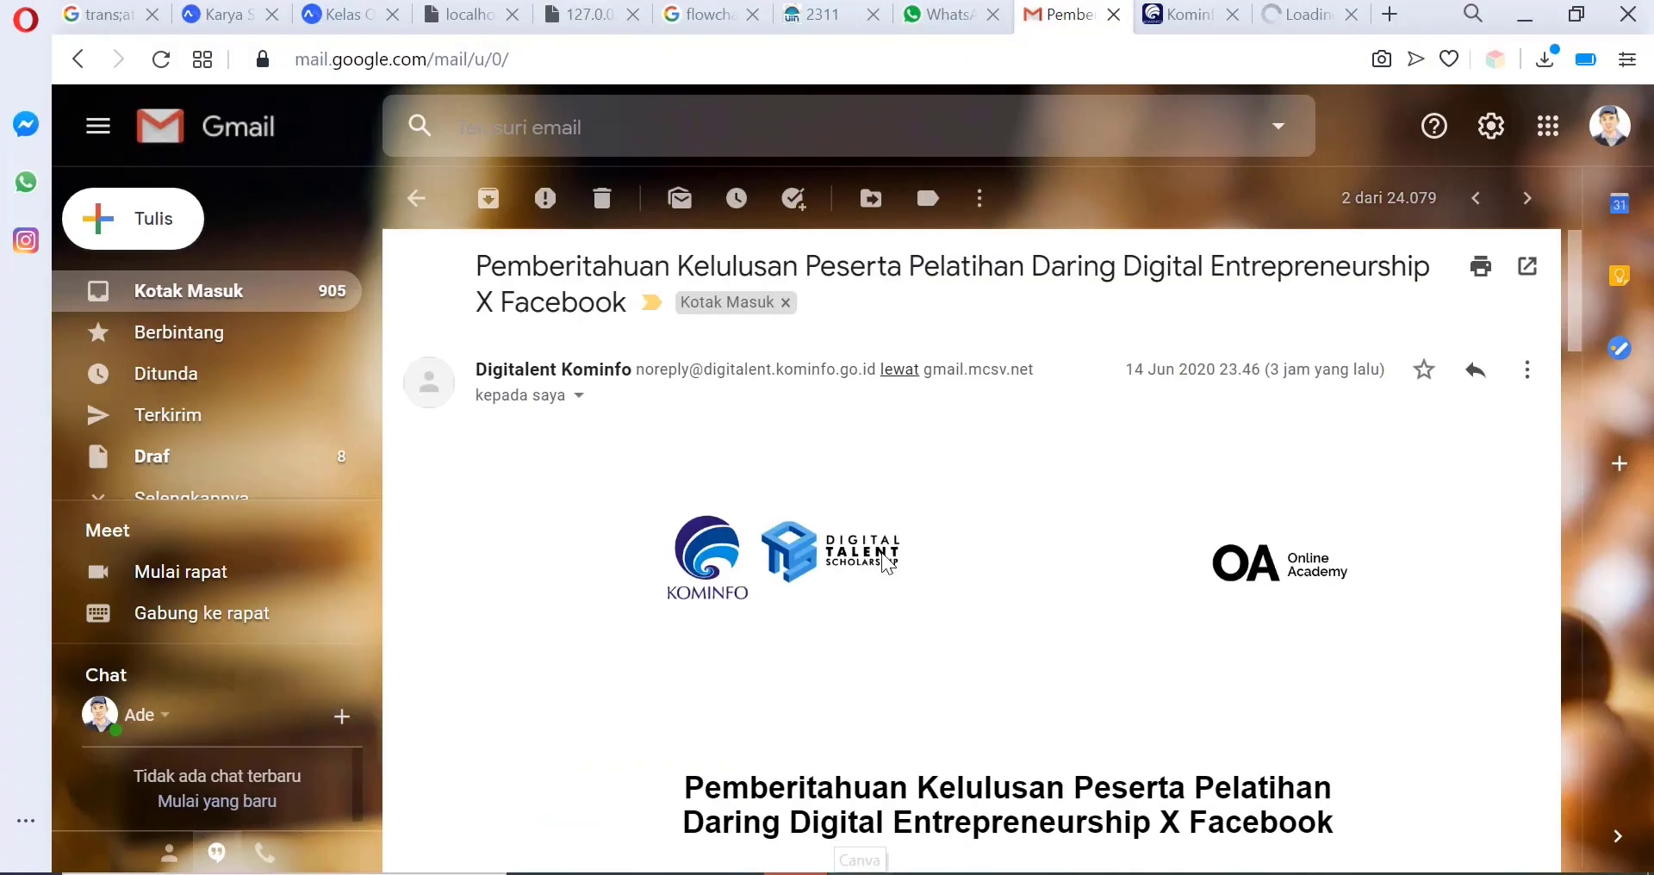
Open the digitalent.kominfo.go.id commitment-form link in the email's 'Apa yang harus dilakukan?' section.
{"action": "scroll", "coordinate": [888, 561], "scroll_direction": "down", "scroll_amount": 5}
{"action": "scroll", "coordinate": [887, 562], "scroll_direction": "down", "scroll_amount": 1}
{"action": "scroll", "coordinate": [887, 561], "scroll_direction": "down", "scroll_amount": 3}
{"action": "scroll", "coordinate": [896, 560], "scroll_direction": "down", "scroll_amount": 4}
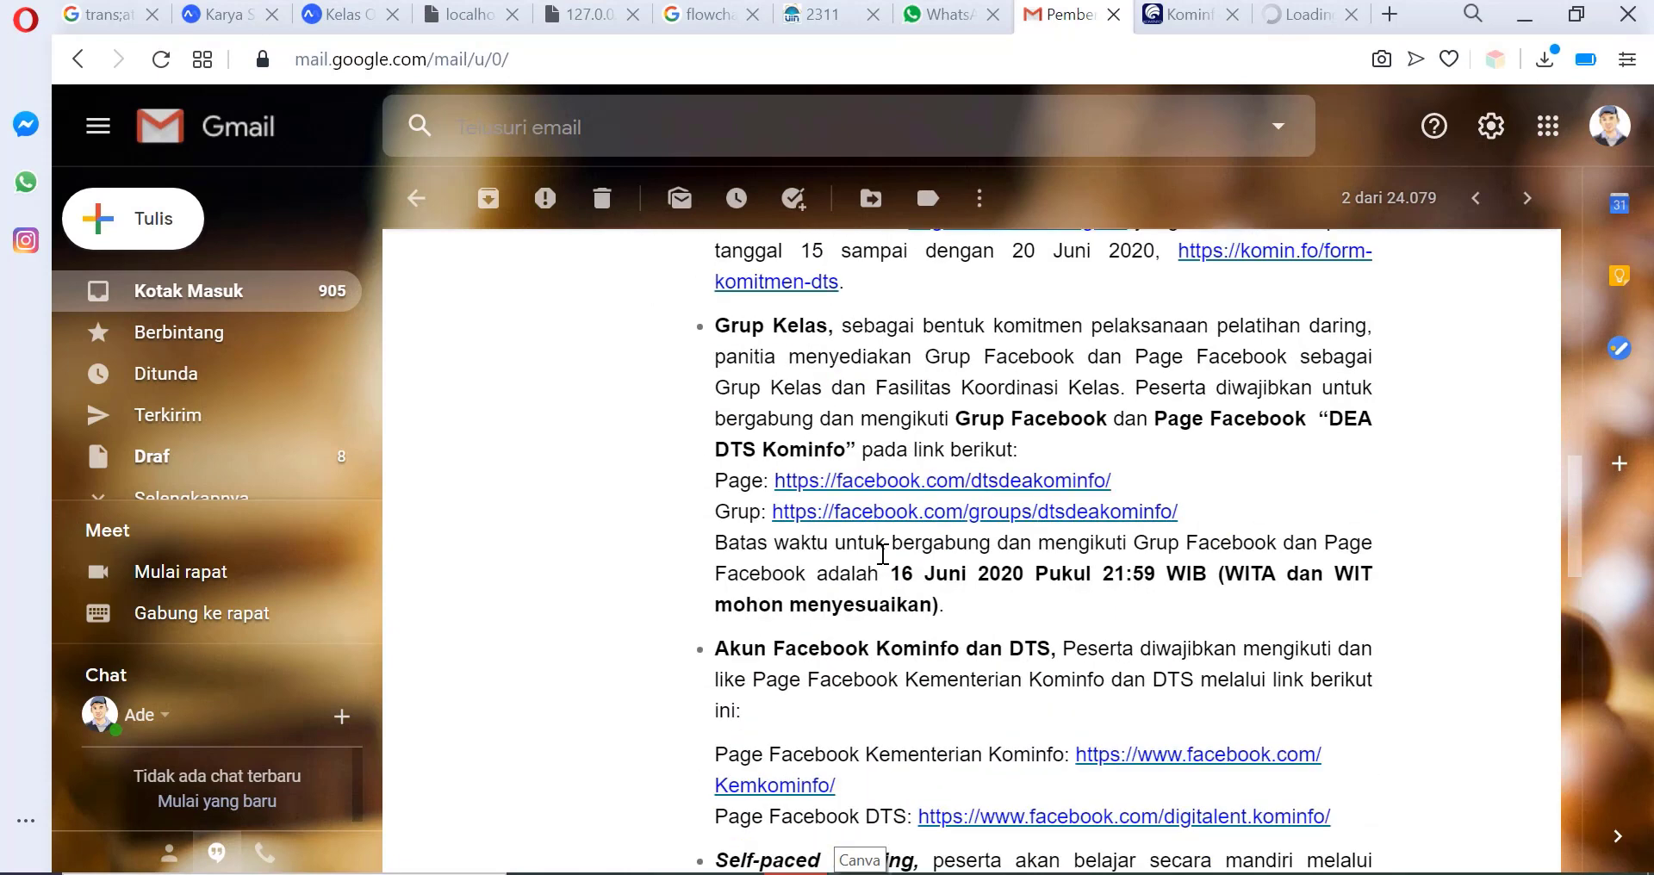
{"action": "scroll", "coordinate": [901, 556], "scroll_direction": "up", "scroll_amount": 2}
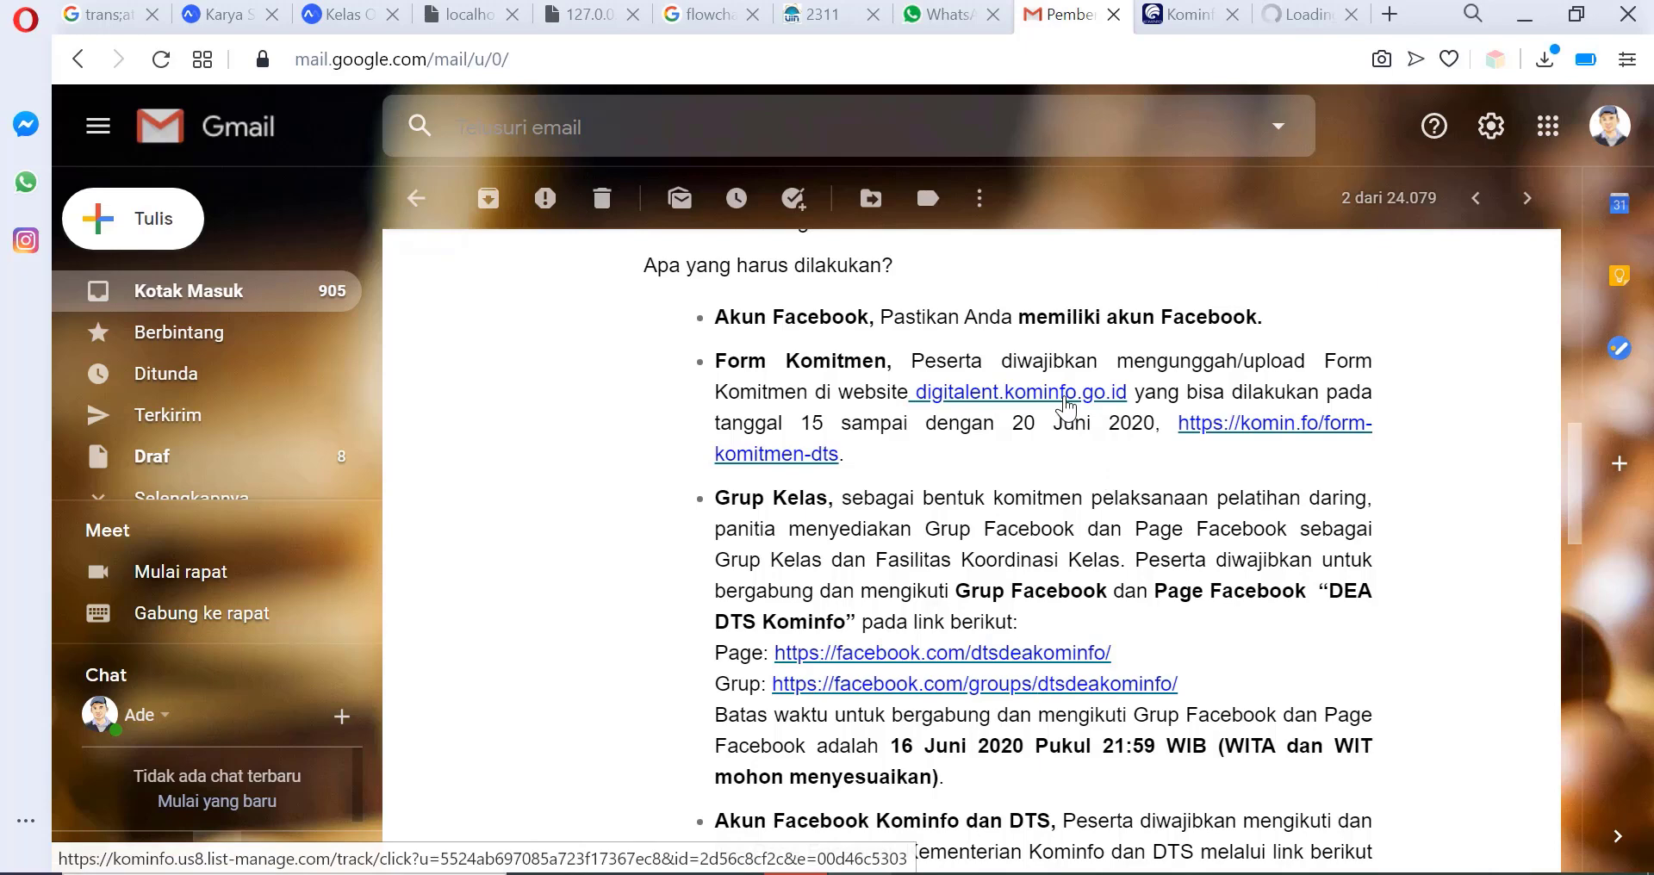
{"action": "left_click", "coordinate": [1065, 409]}
Close the leftover redirect tabs, keeping the Kominfo form tab and the Gmail email.
{"action": "left_click", "coordinate": [1194, 13]}
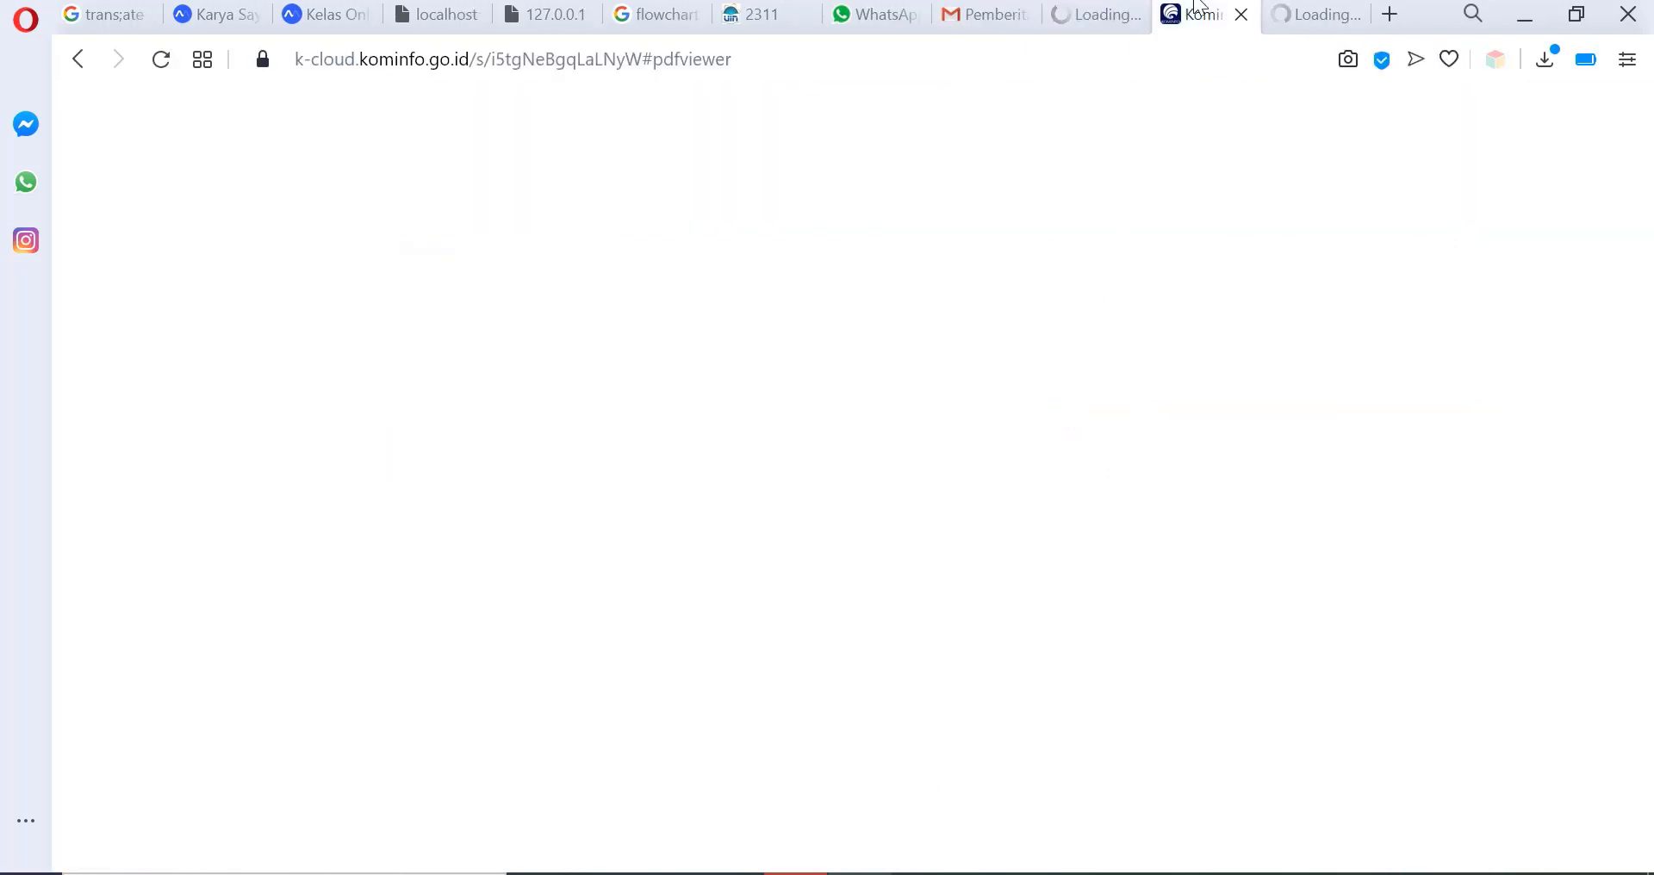
{"action": "left_click", "coordinate": [1119, 8]}
{"action": "left_click", "coordinate": [1134, 14]}
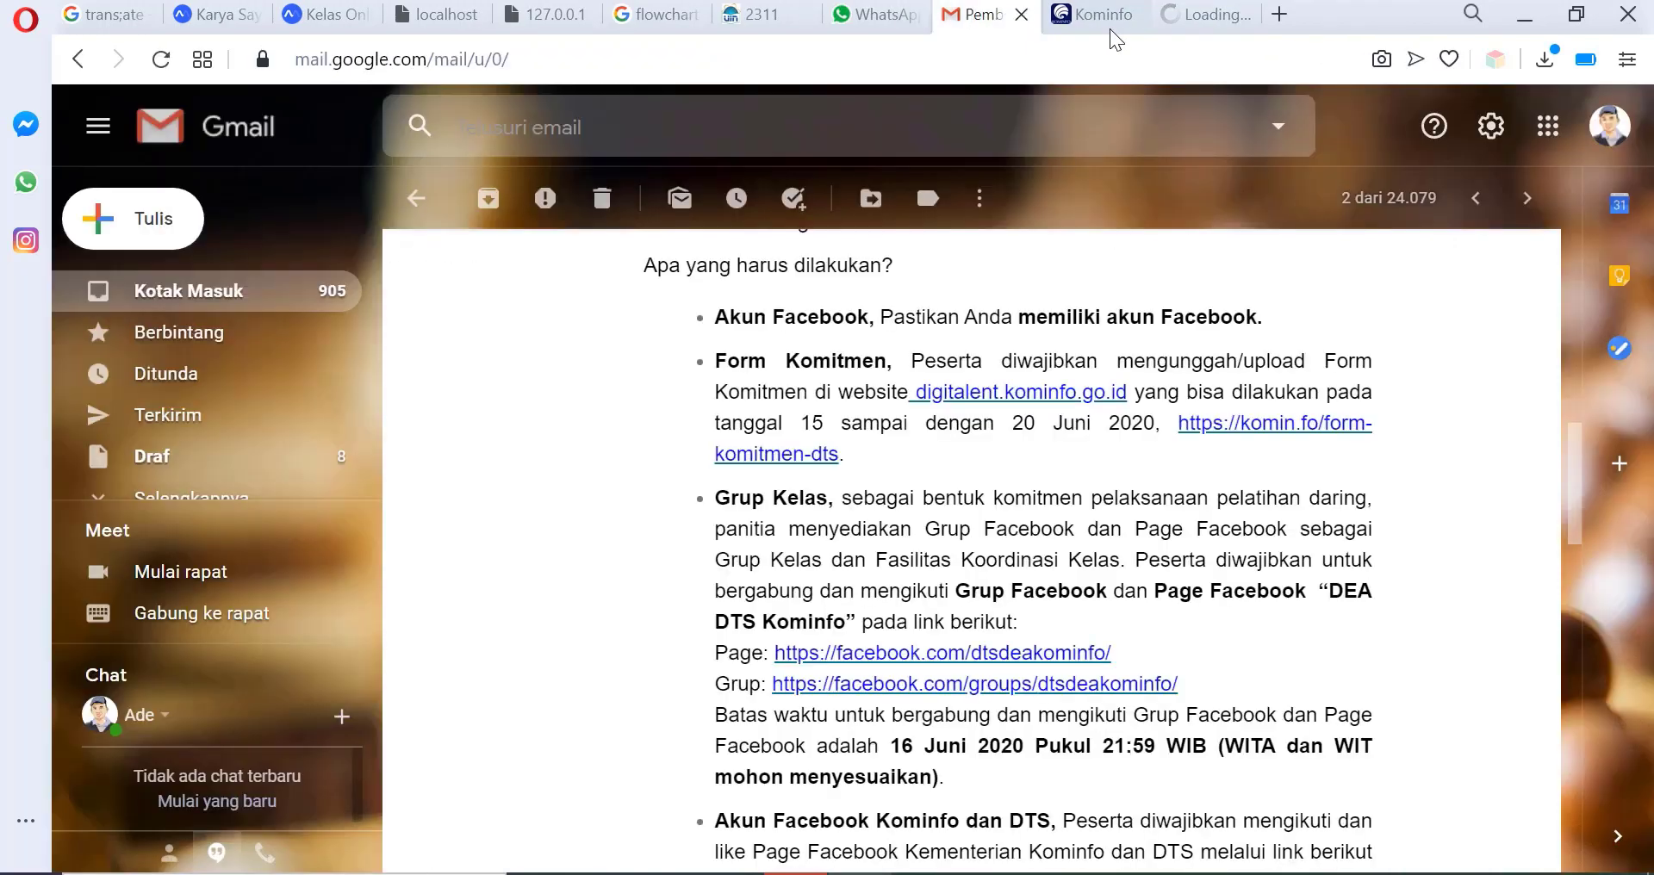
Download the Form Komitmen OADTS2020 (Sebelum Pelatihan) PDF from K-Cloud, then start a new browser tab.
{"action": "left_click", "coordinate": [1117, 11]}
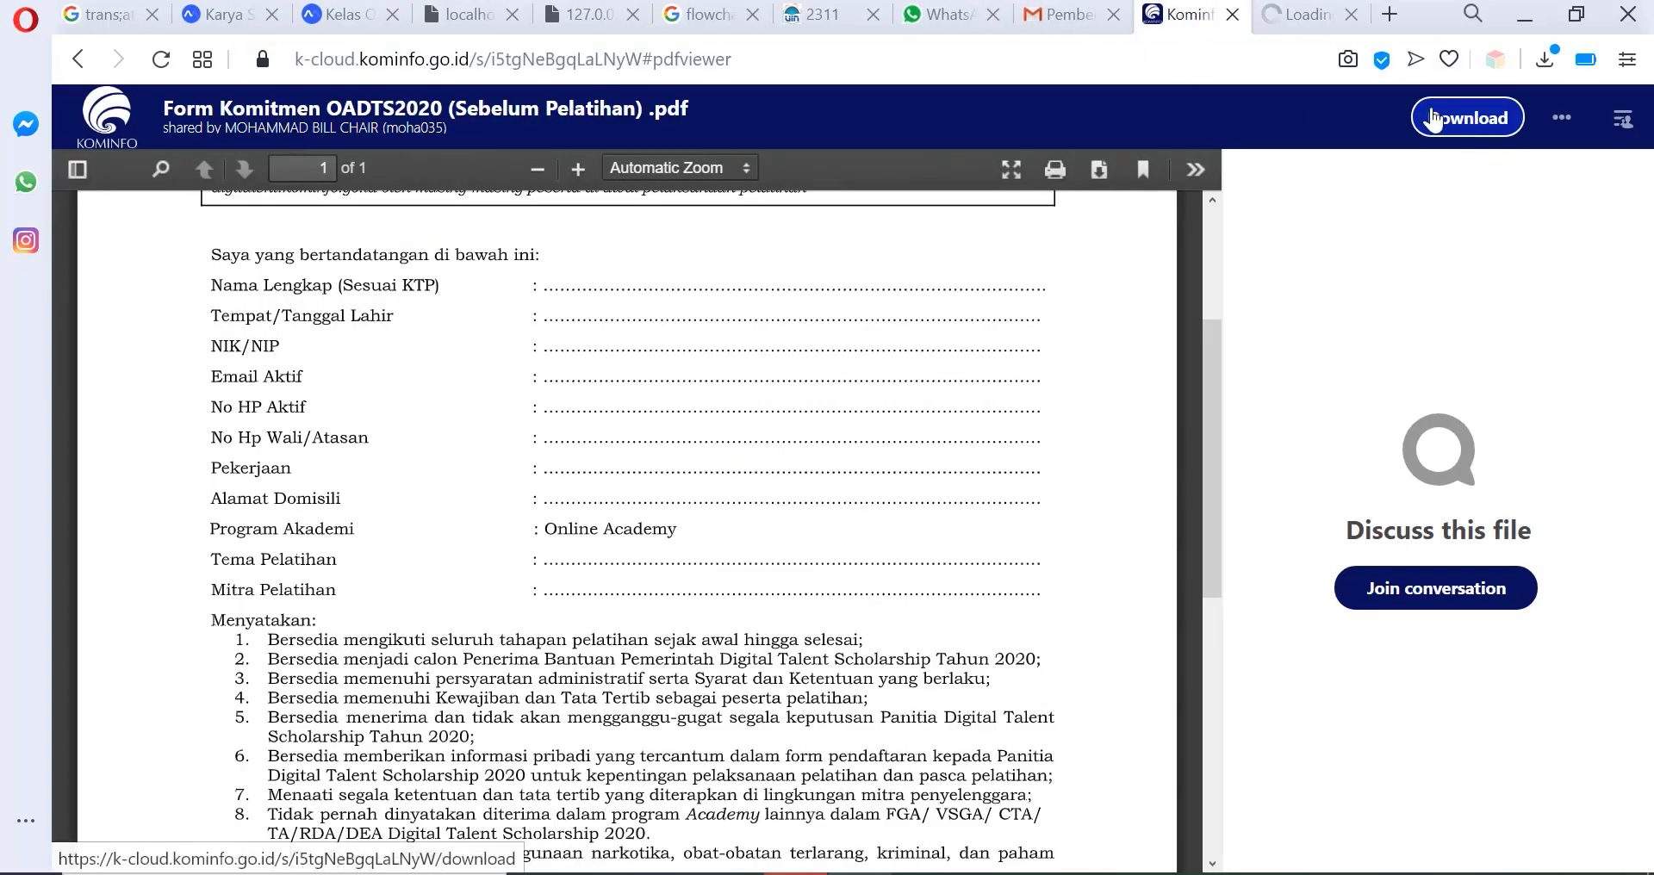
{"action": "left_click", "coordinate": [1447, 118]}
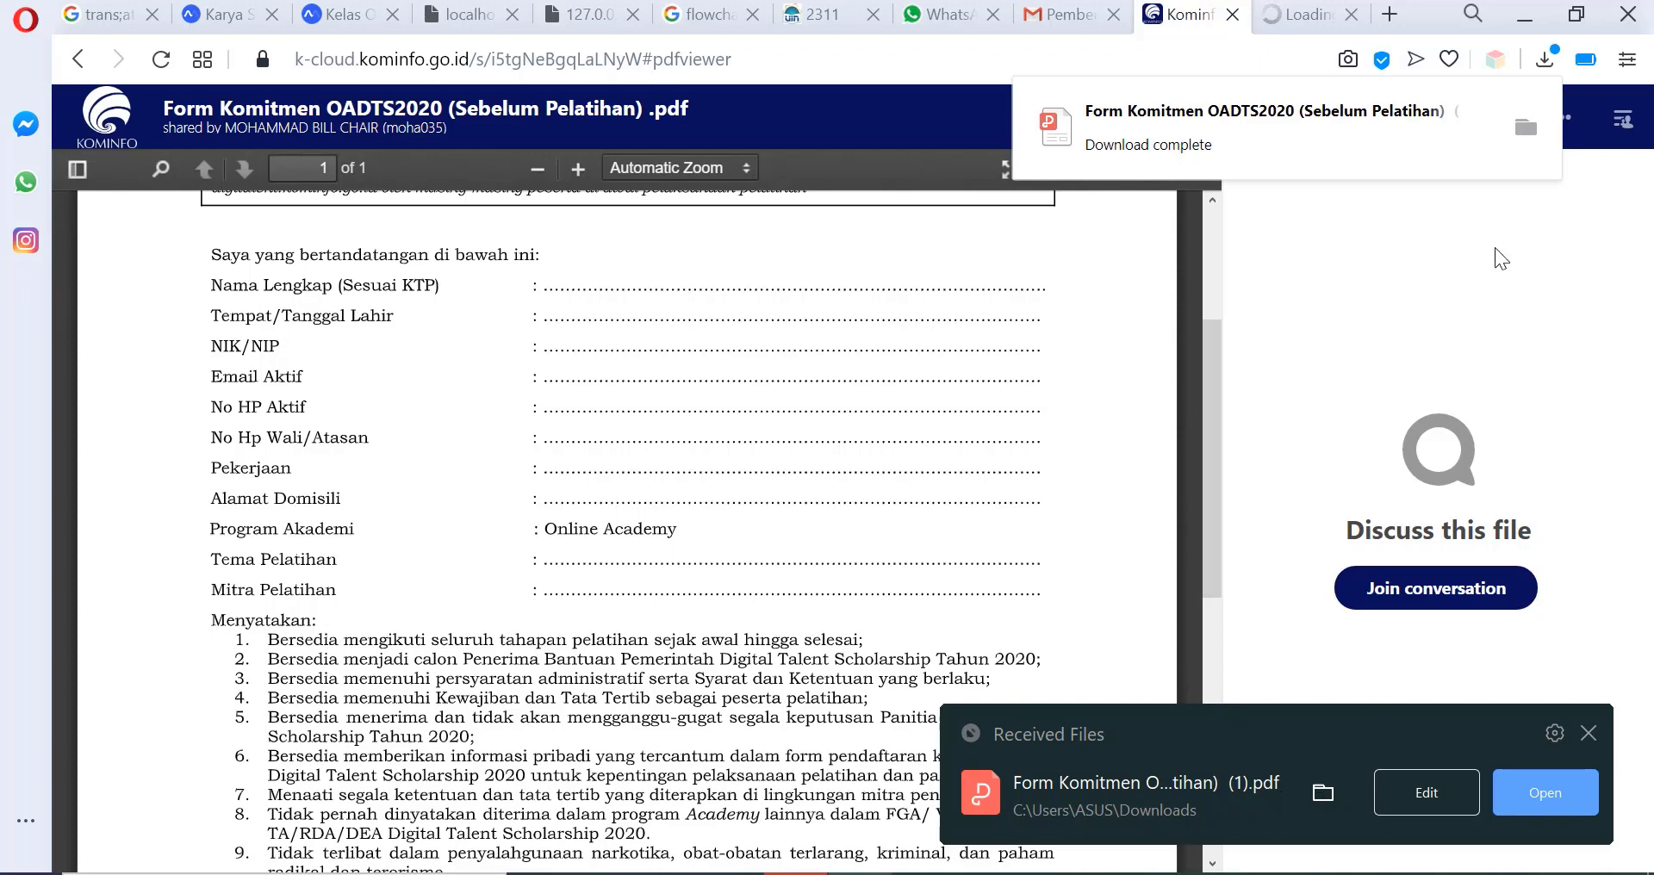
{"action": "left_click", "coordinate": [1301, 14]}
{"action": "right_click", "coordinate": [1168, 14]}
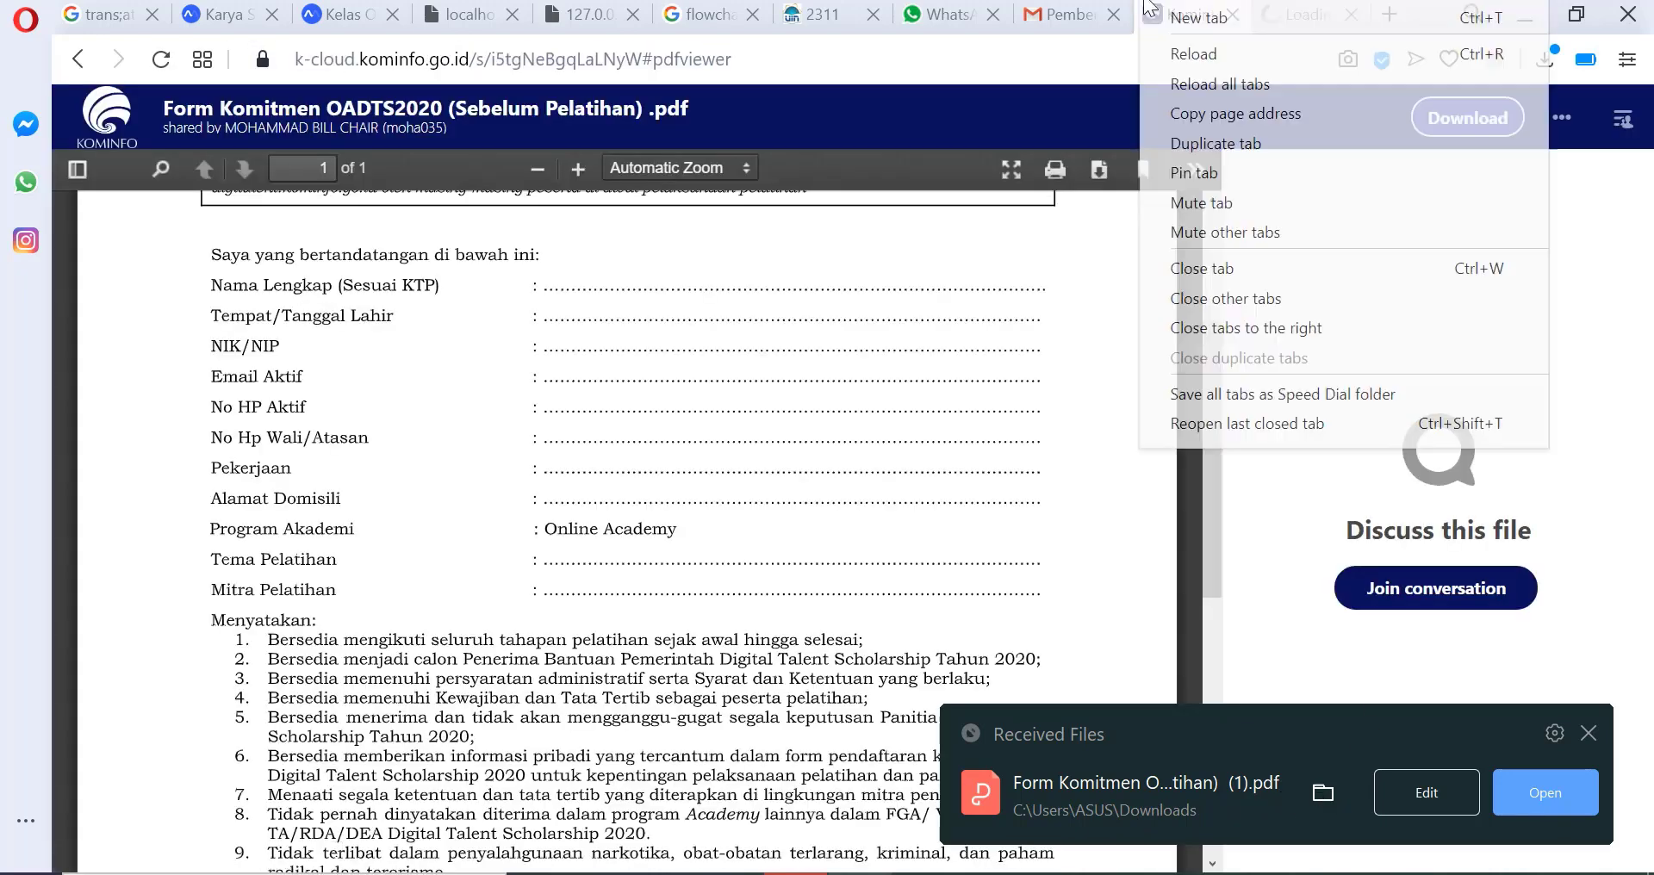
{"action": "left_click", "coordinate": [1168, 18]}
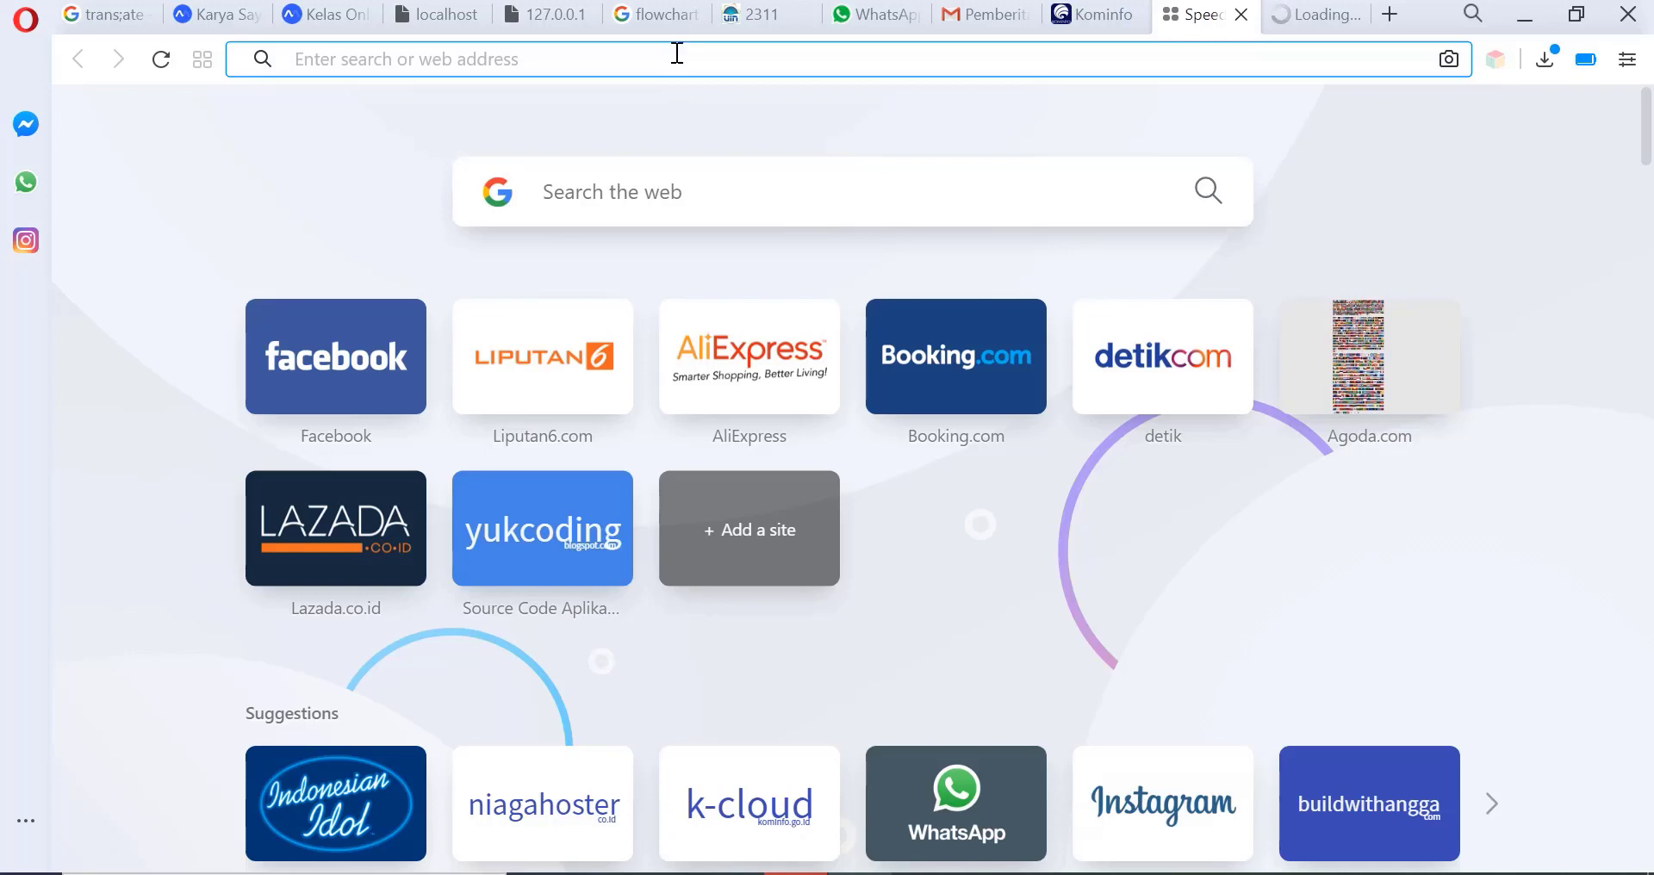
Search Google for 'convert to pdf to word' and go to iLovePDF's Konversi PDF ke WORD page.
{"action": "type", "text": "conver"}
{"action": "key", "text": "BackSpace"}
{"action": "key", "text": "BackSpace"}
{"action": "key", "text": "BackSpace"}
{"action": "type", "text": "on"}
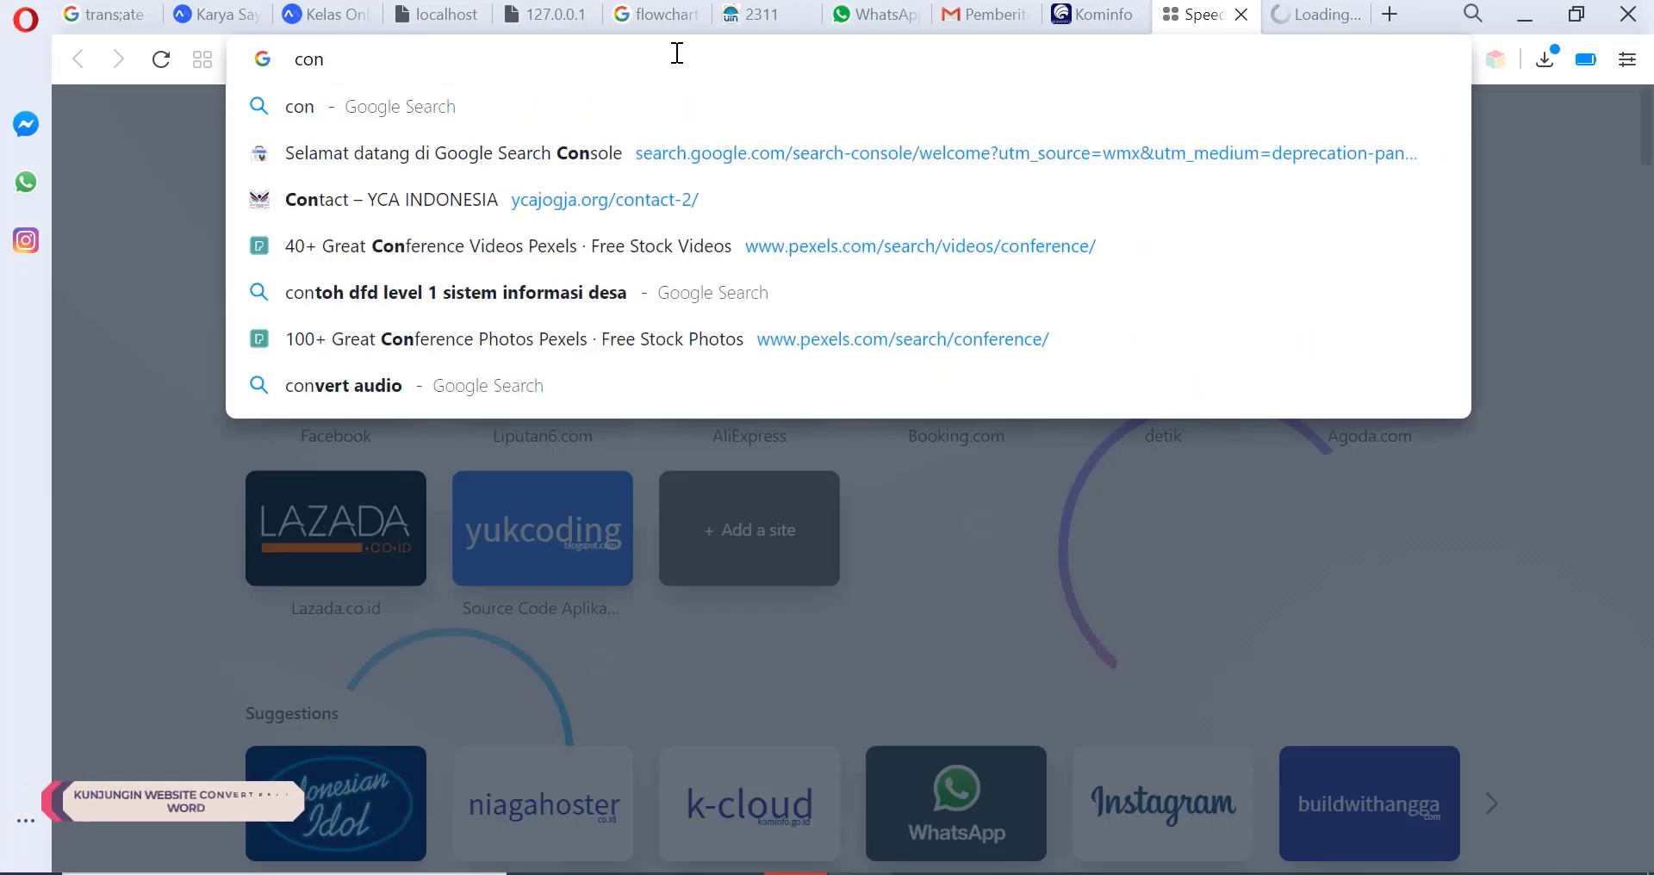
{"action": "type", "text": "n"}
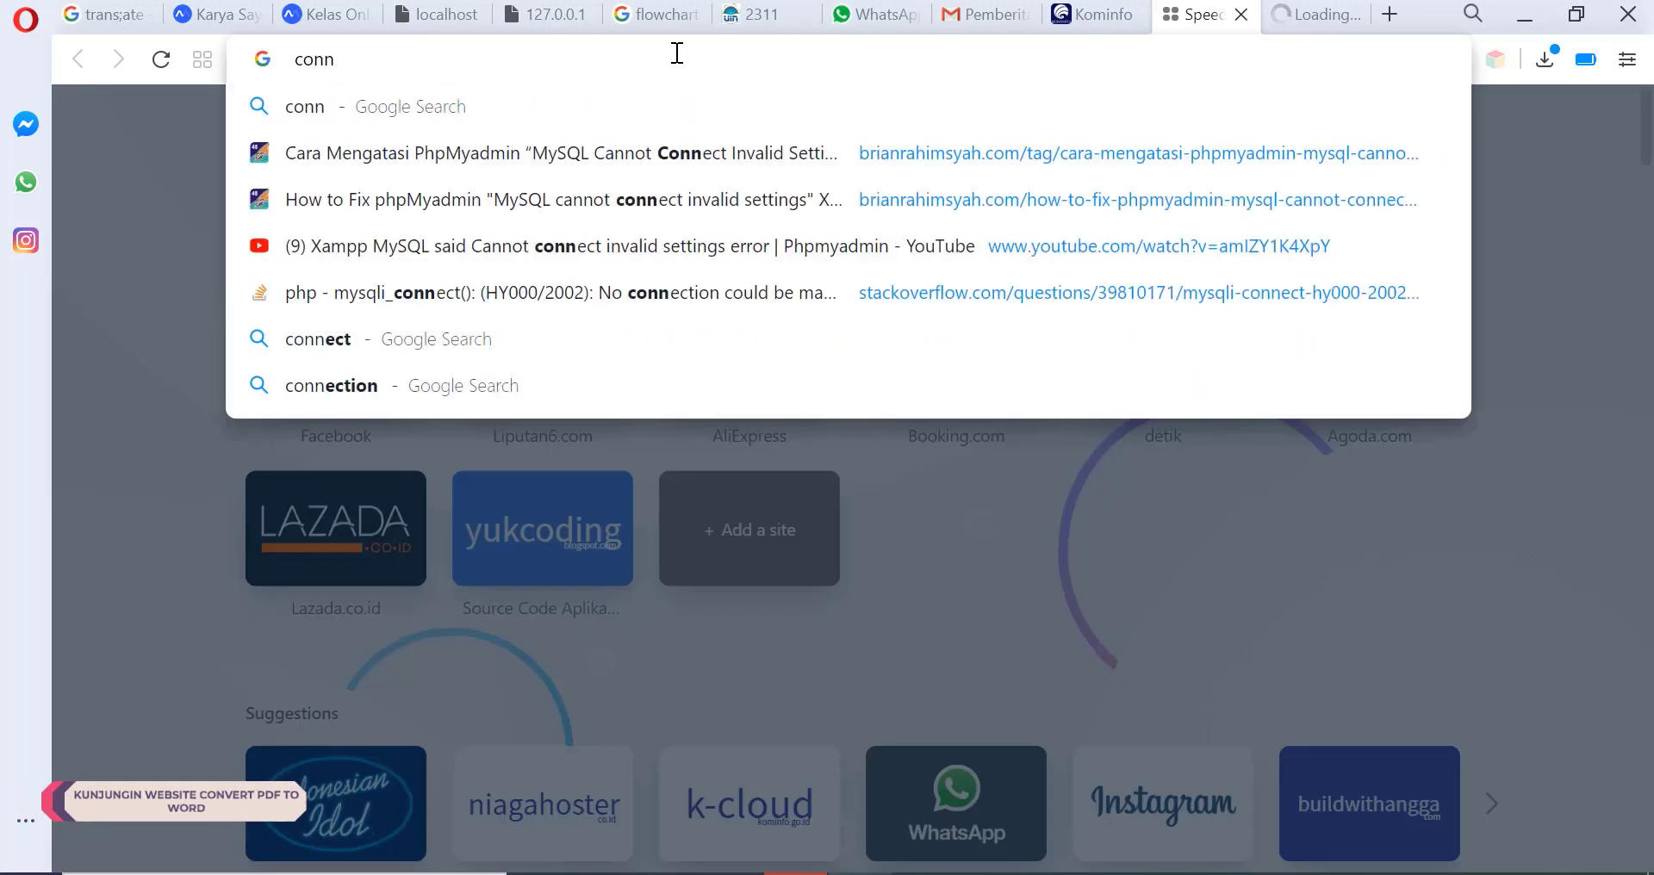
{"action": "key", "text": "BackSpace"}
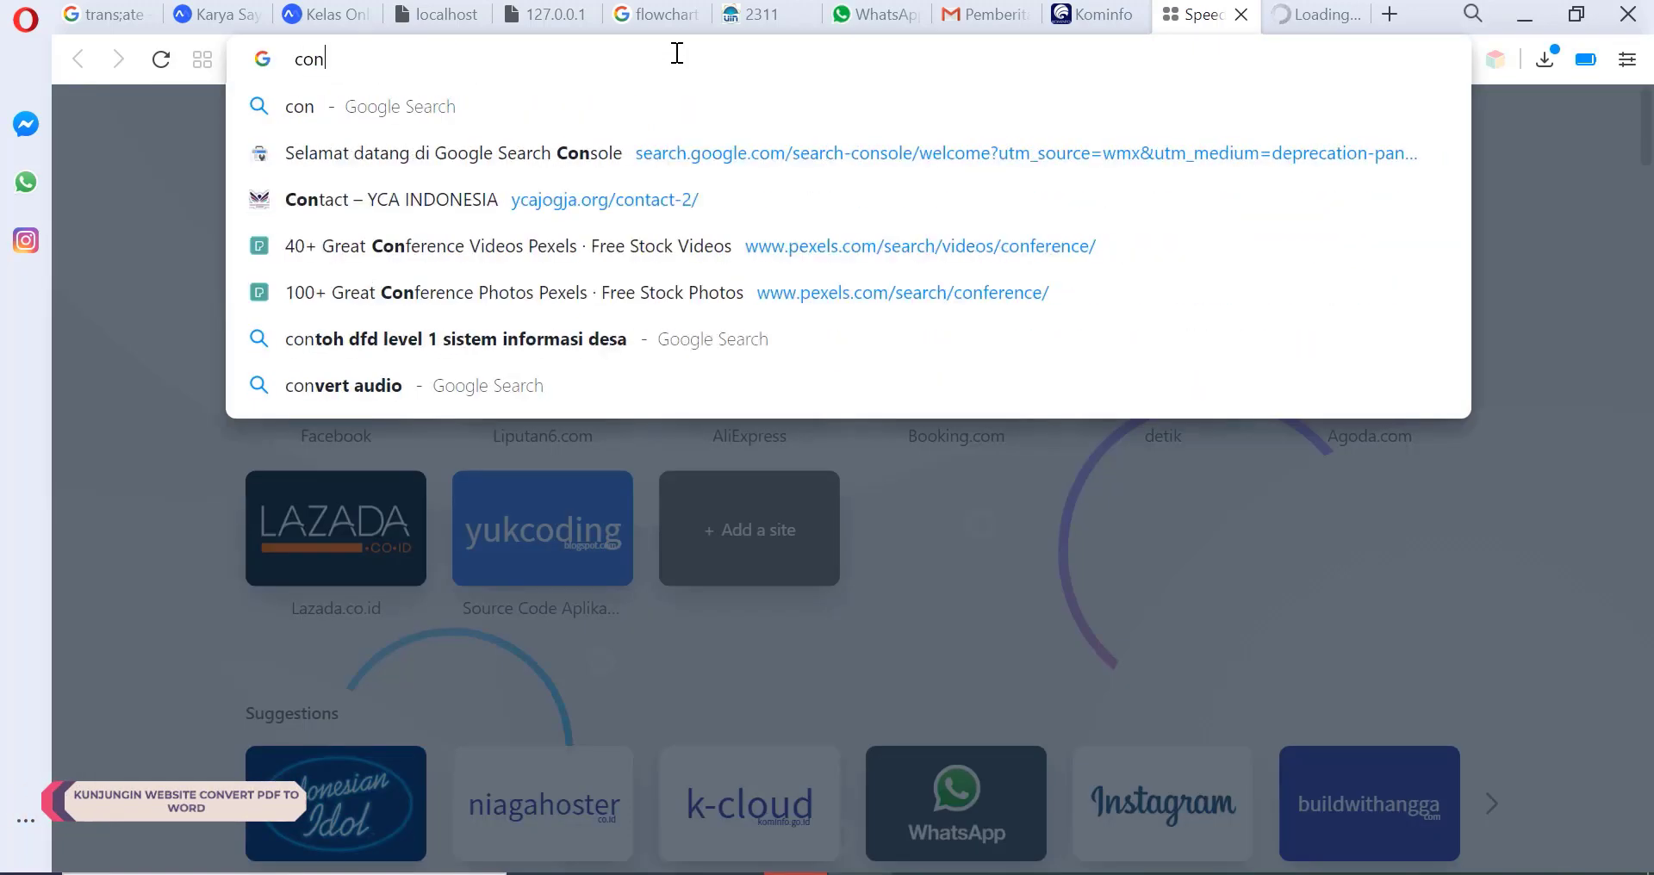
{"action": "type", "text": "vert t"}
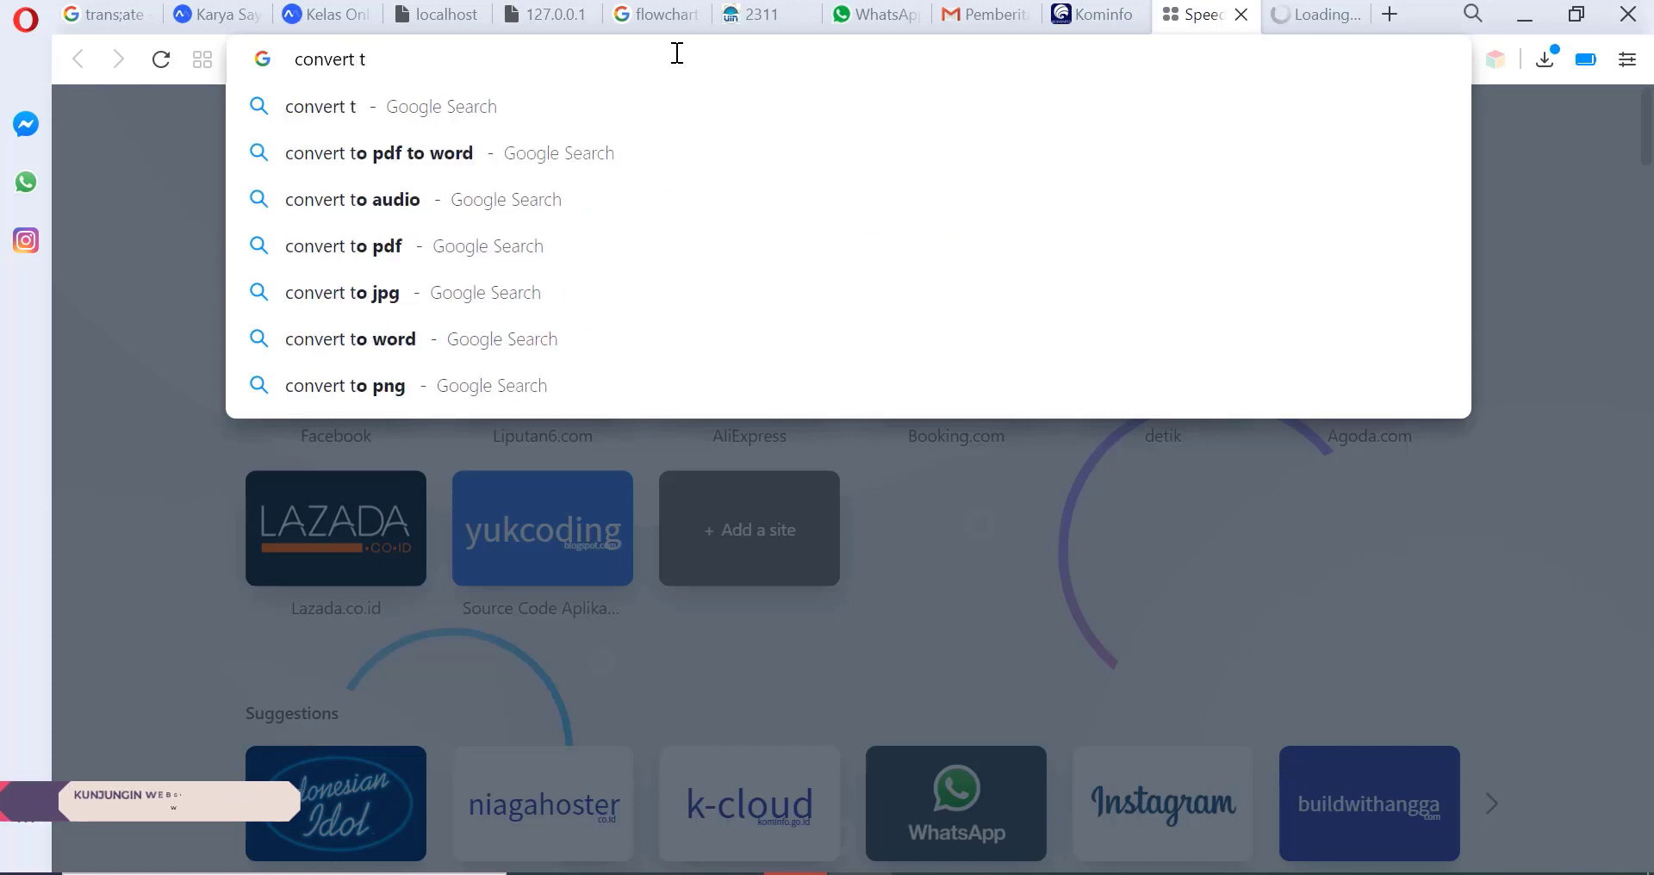
{"action": "type", "text": "o p"}
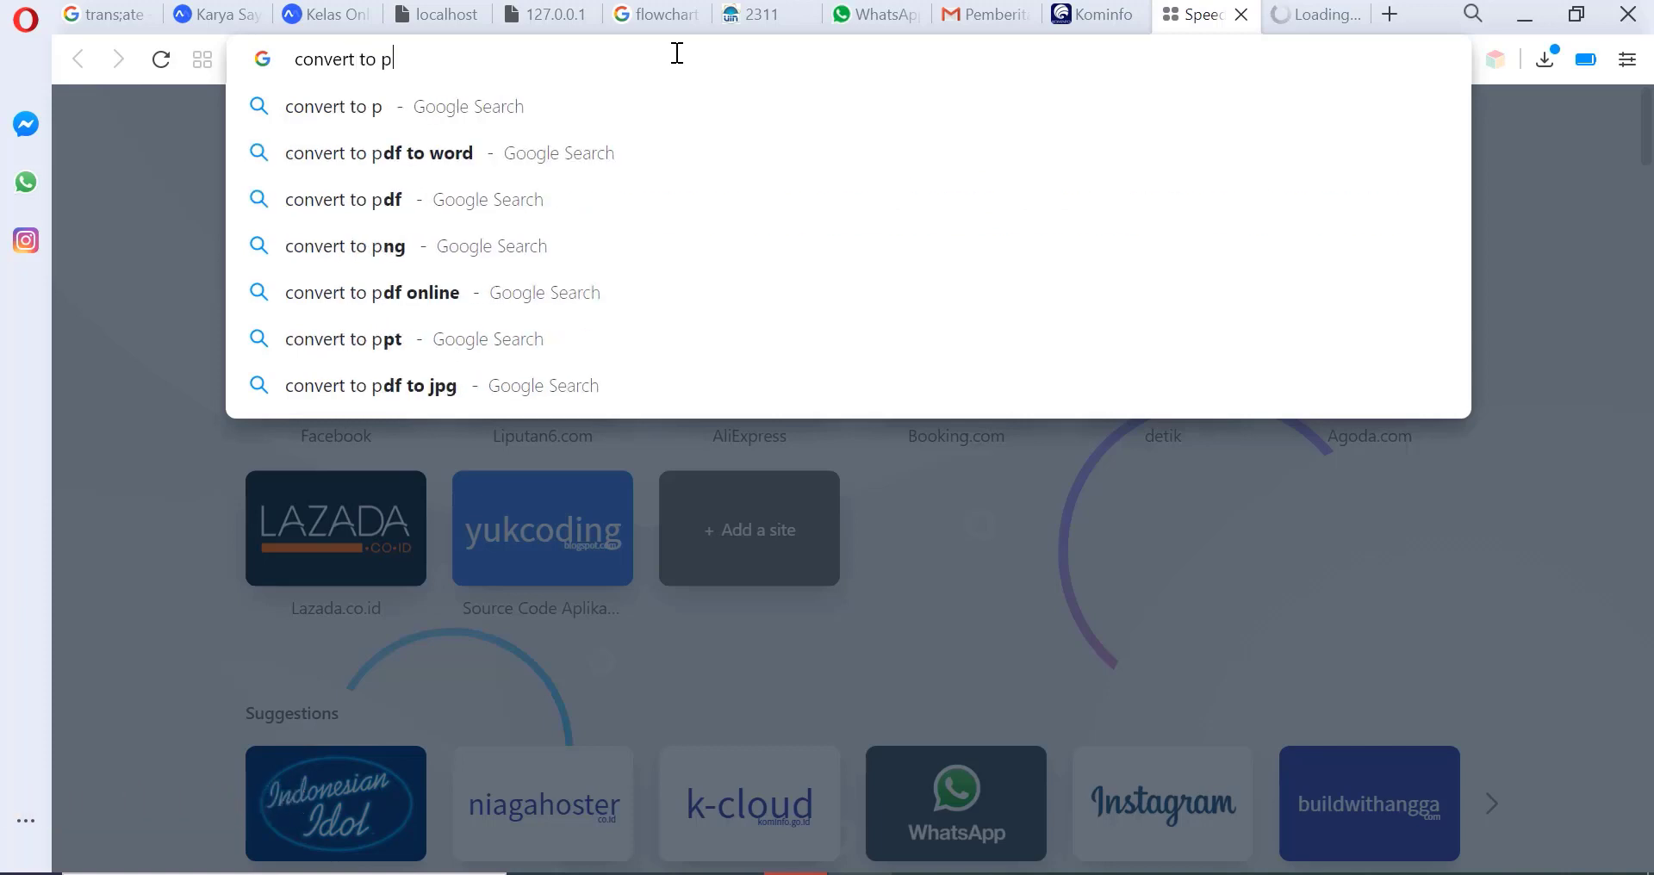
{"action": "type", "text": "d"}
{"action": "key", "text": "Down"}
{"action": "key", "text": "Down"}
{"action": "key", "text": "Down"}
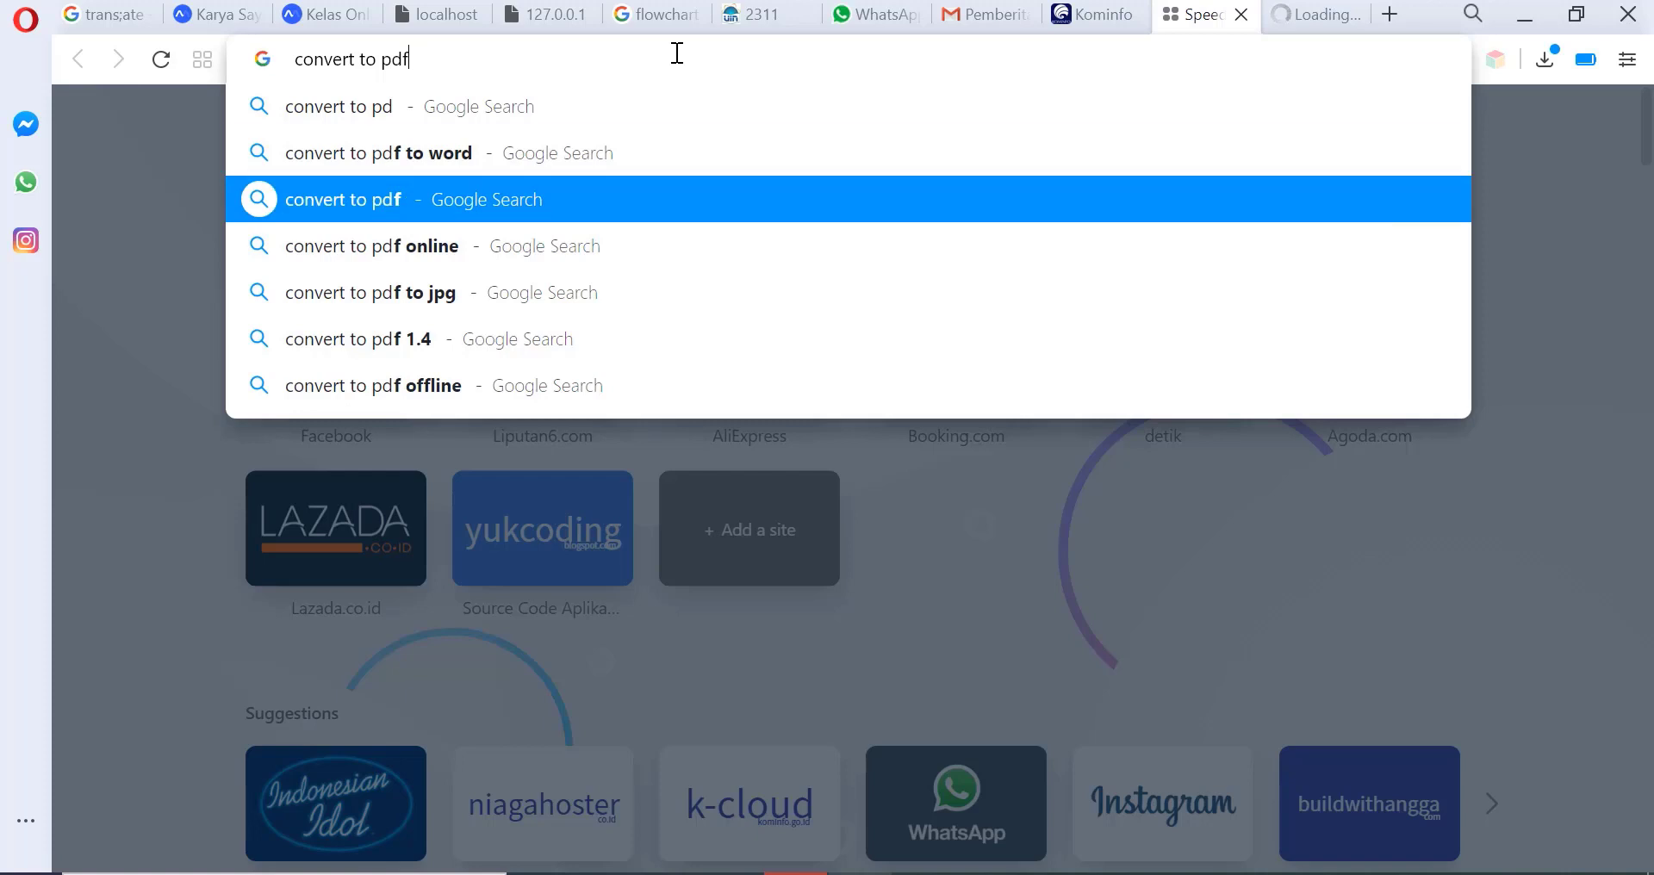
{"action": "key", "text": "Up"}
{"action": "key", "text": "Return"}
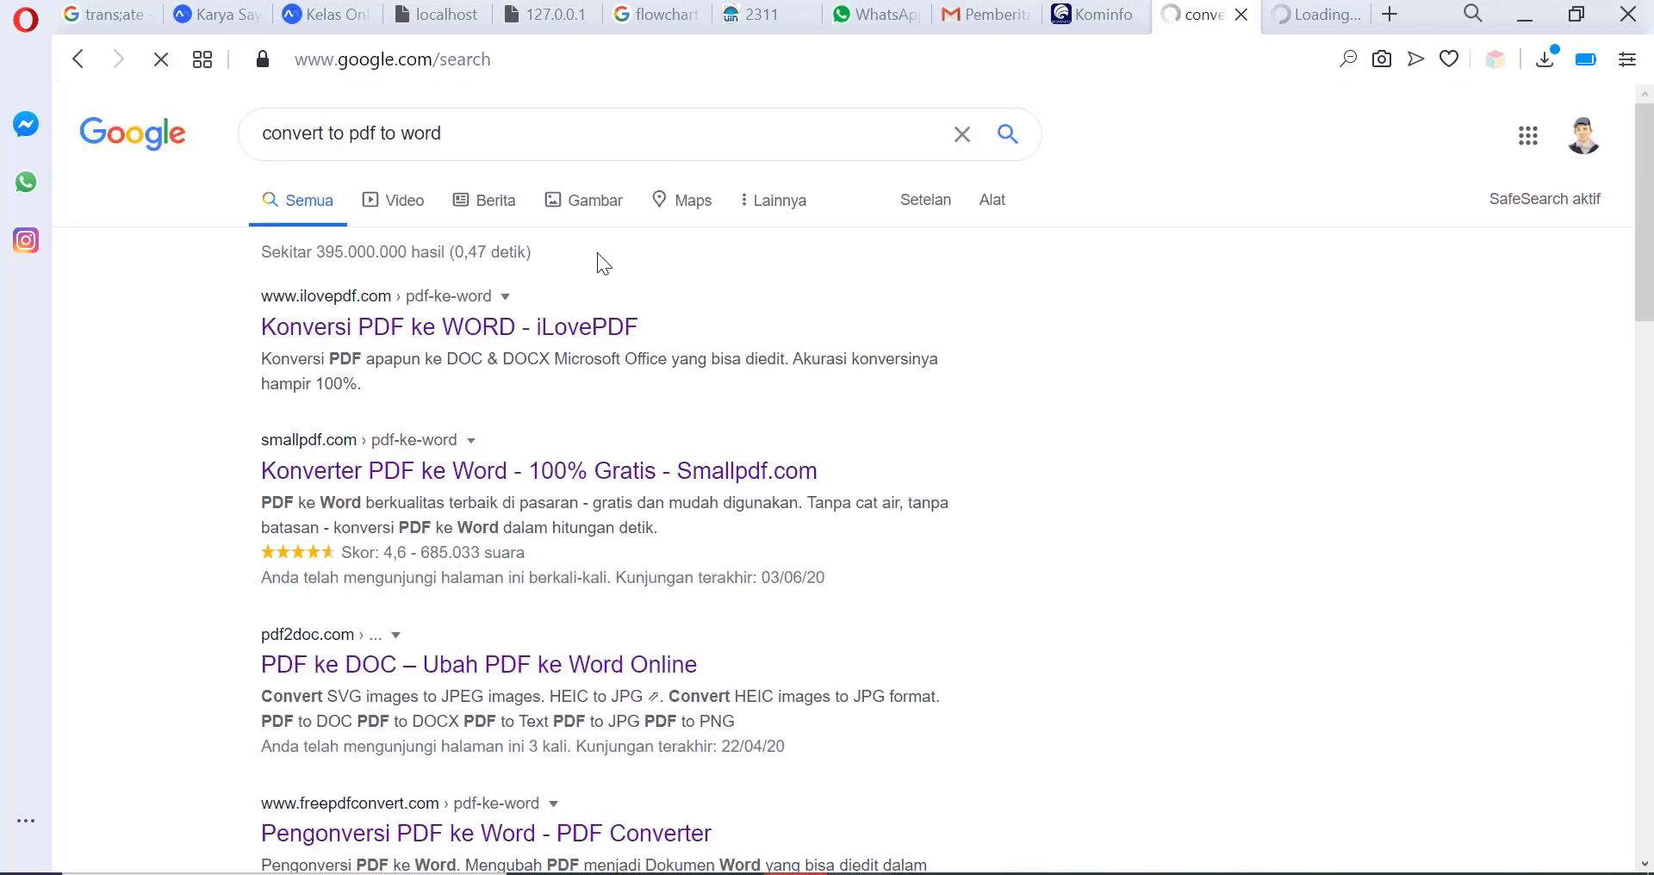
{"action": "left_click", "coordinate": [585, 343]}
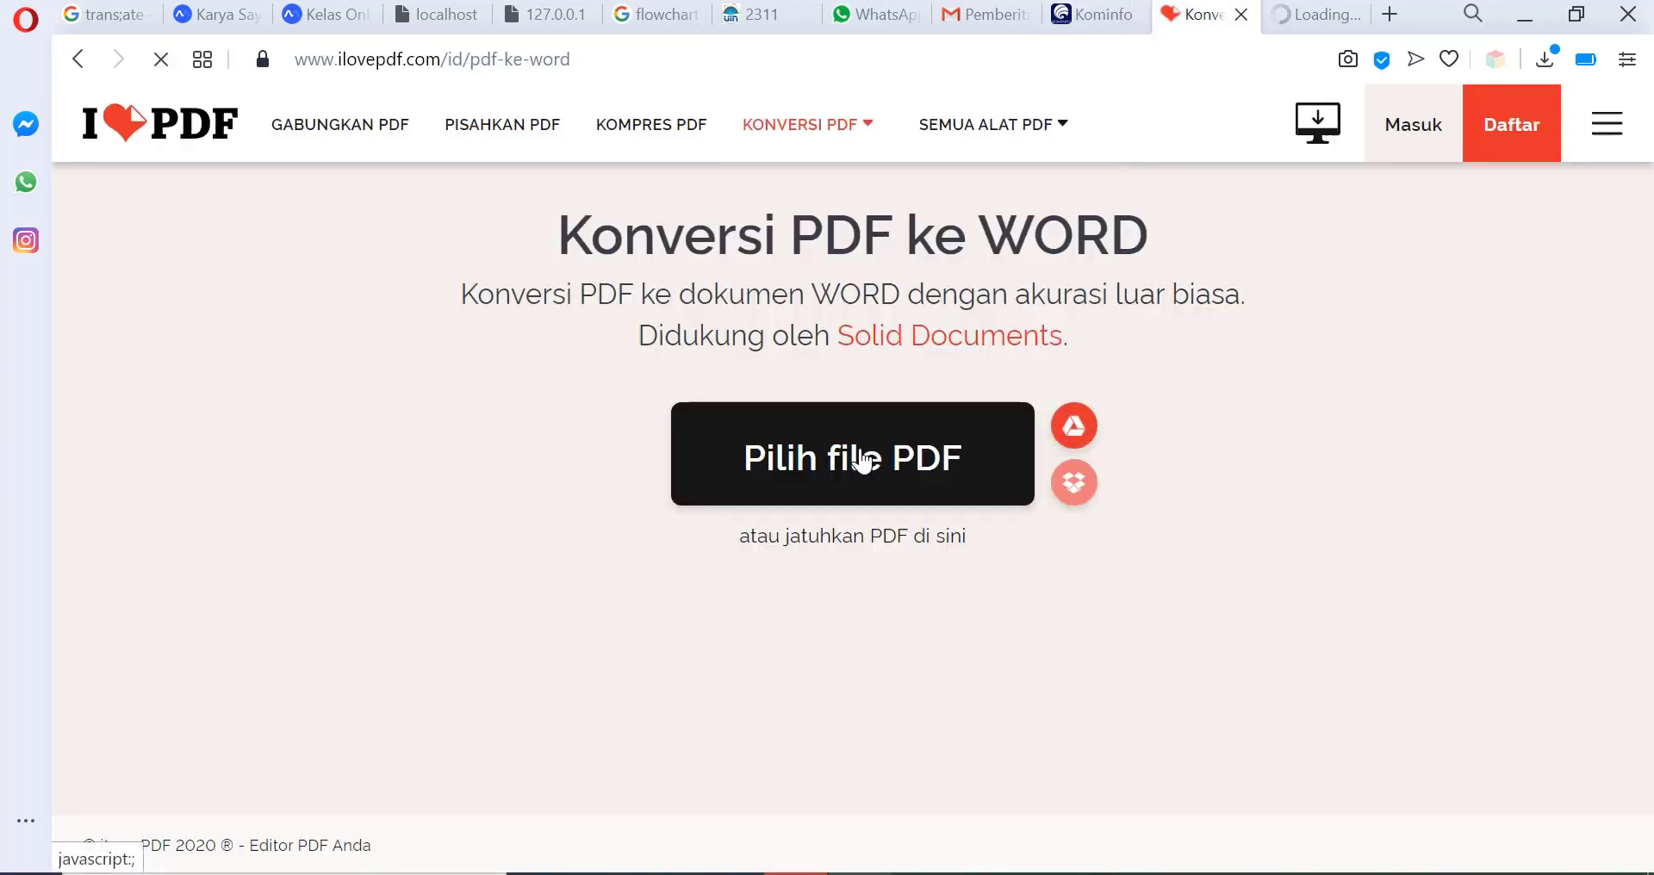
Upload the downloaded Form Komitmen PDF from the Downloads folder to iLovePDF.
{"action": "left_click", "coordinate": [861, 461]}
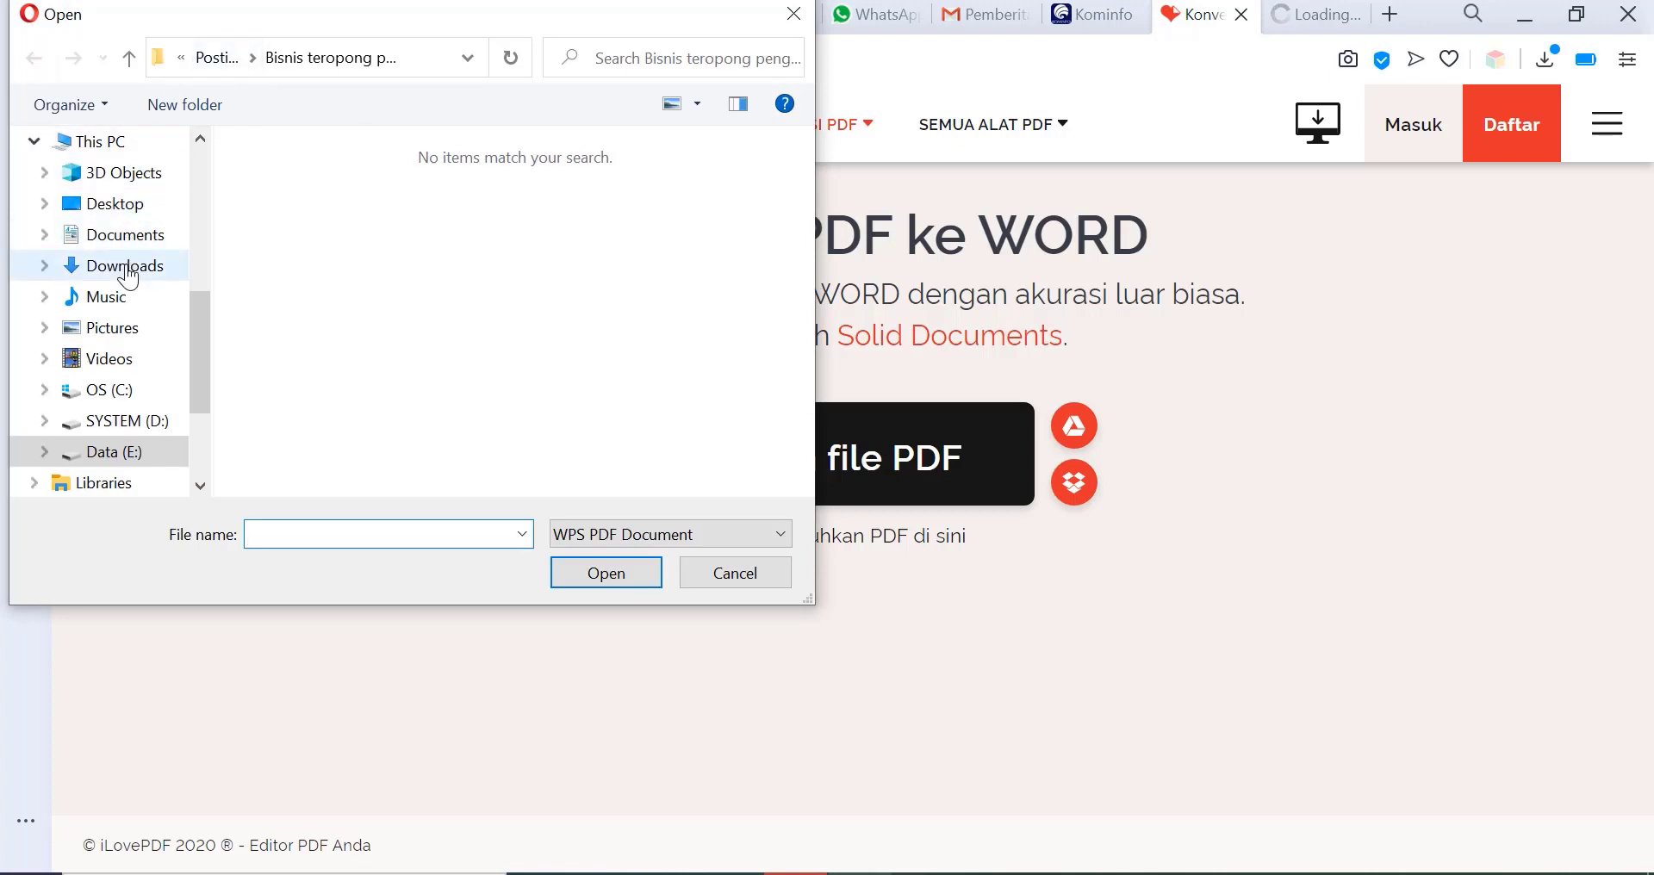
{"action": "left_click", "coordinate": [129, 265]}
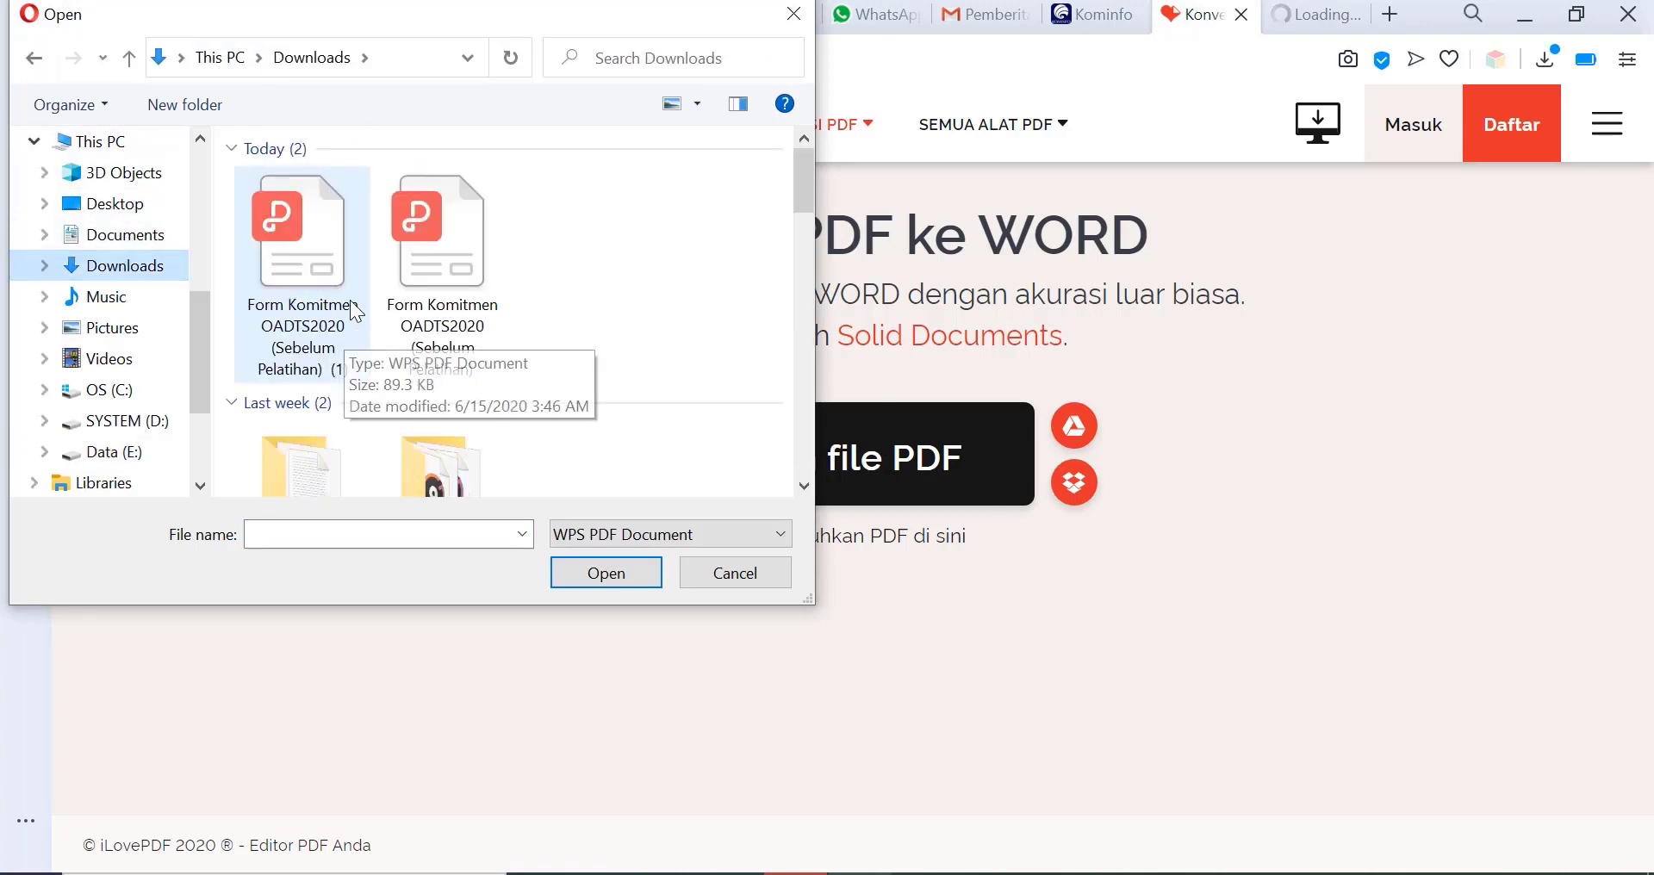
{"action": "left_click", "coordinate": [354, 357]}
{"action": "left_click", "coordinate": [443, 341]}
{"action": "double_click", "coordinate": [449, 338]}
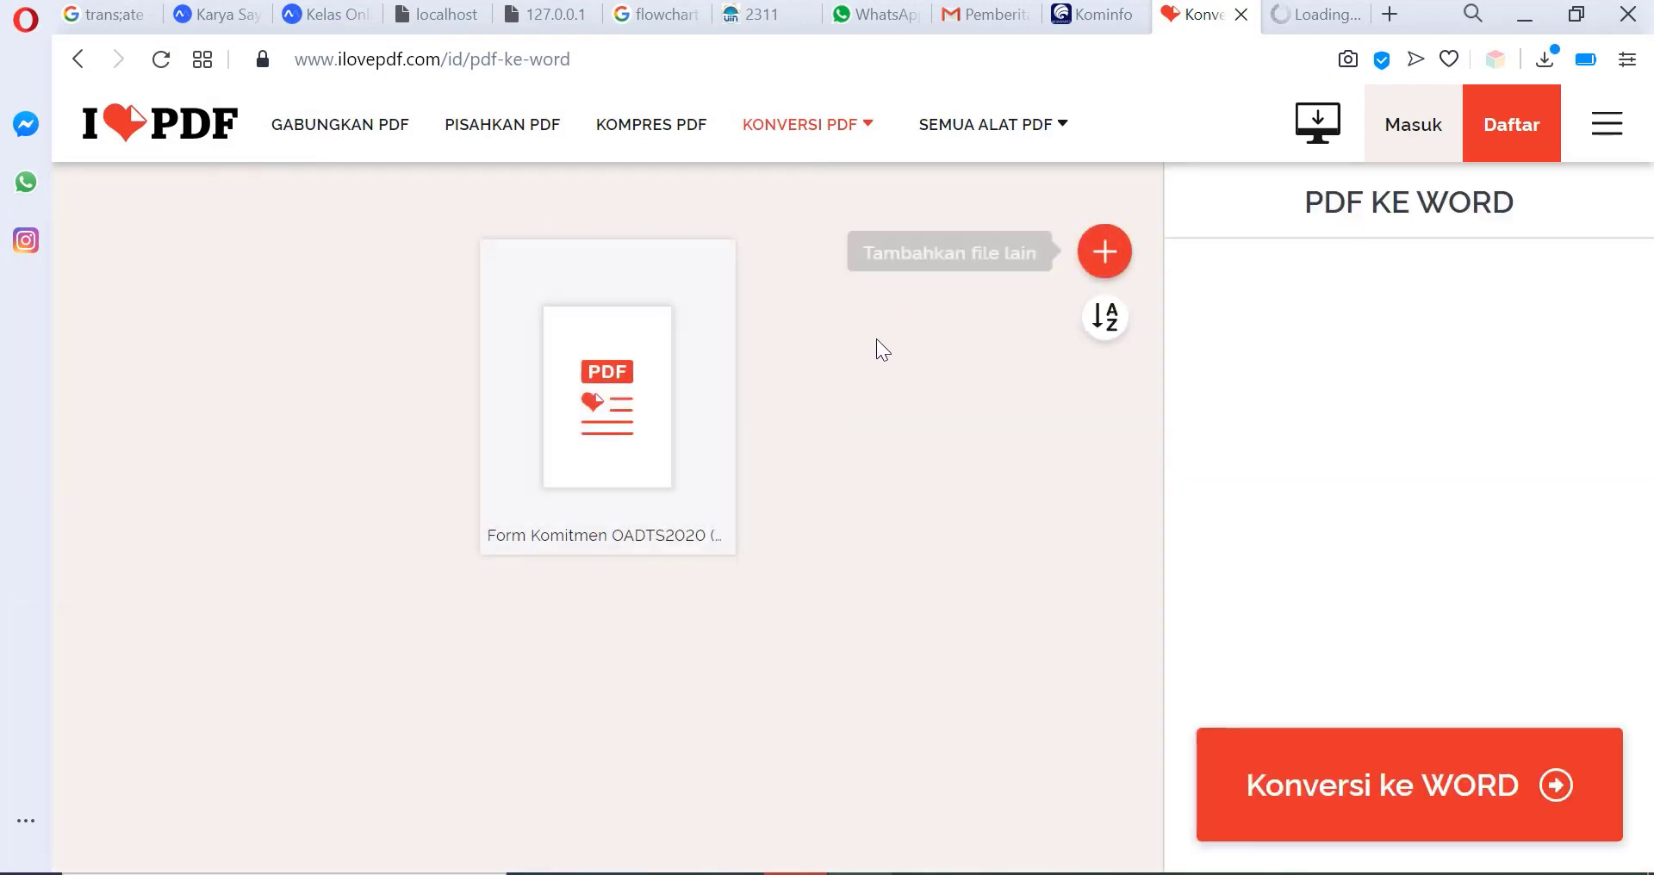
{"action": "mouse_move", "coordinate": [607, 395]}
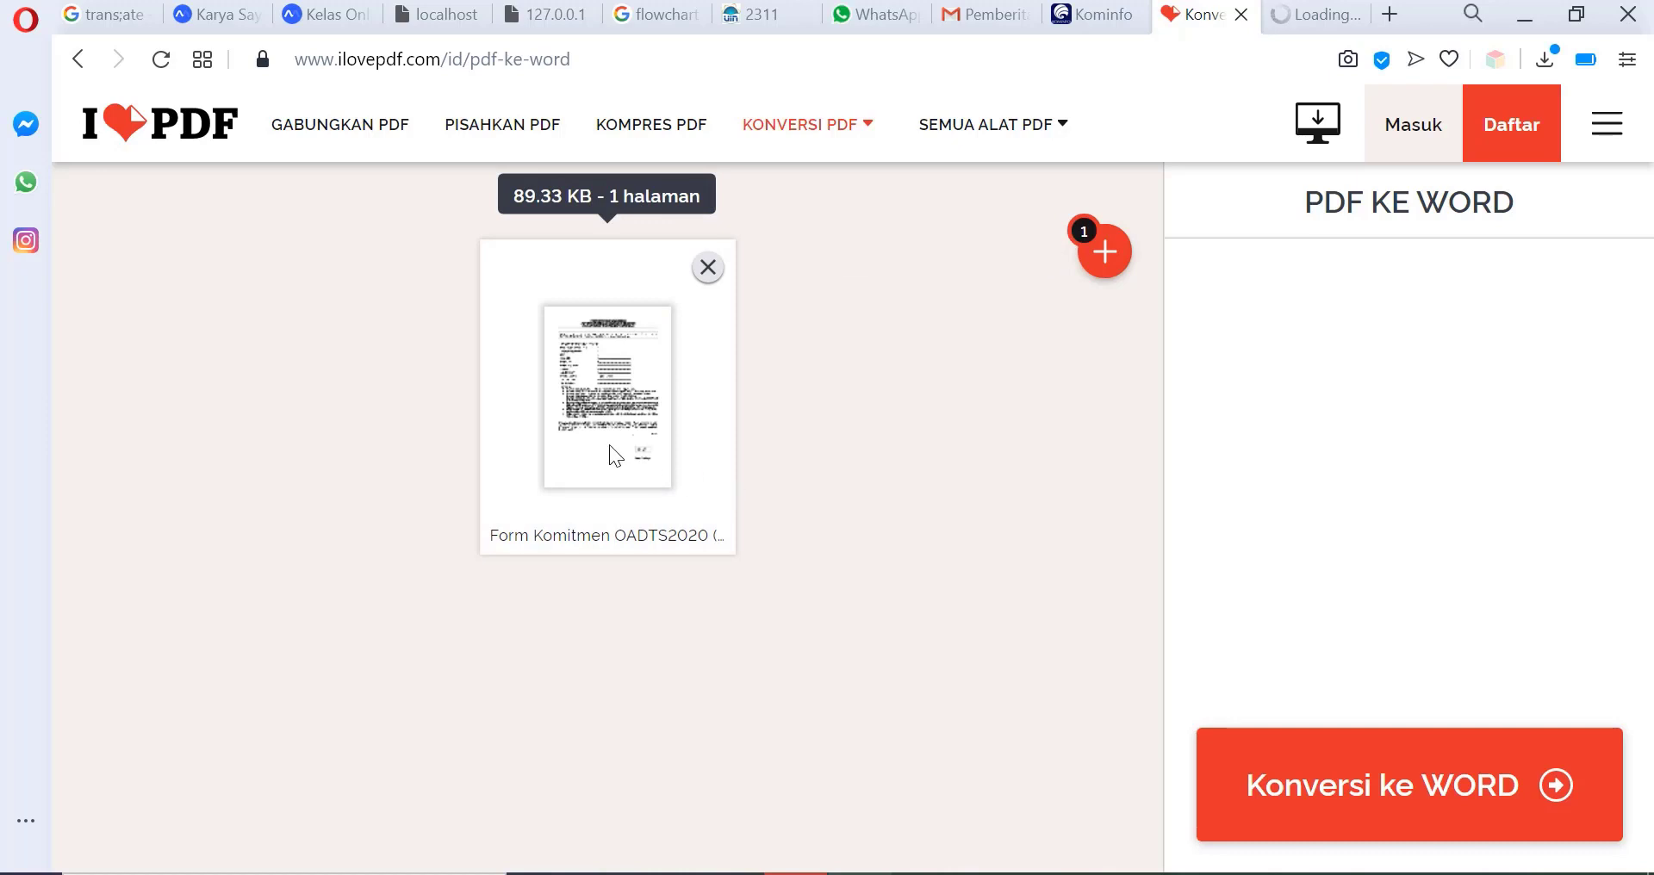
Convert the PDF to Word, then download and open the resulting .docx.
{"action": "left_click", "coordinate": [1439, 793]}
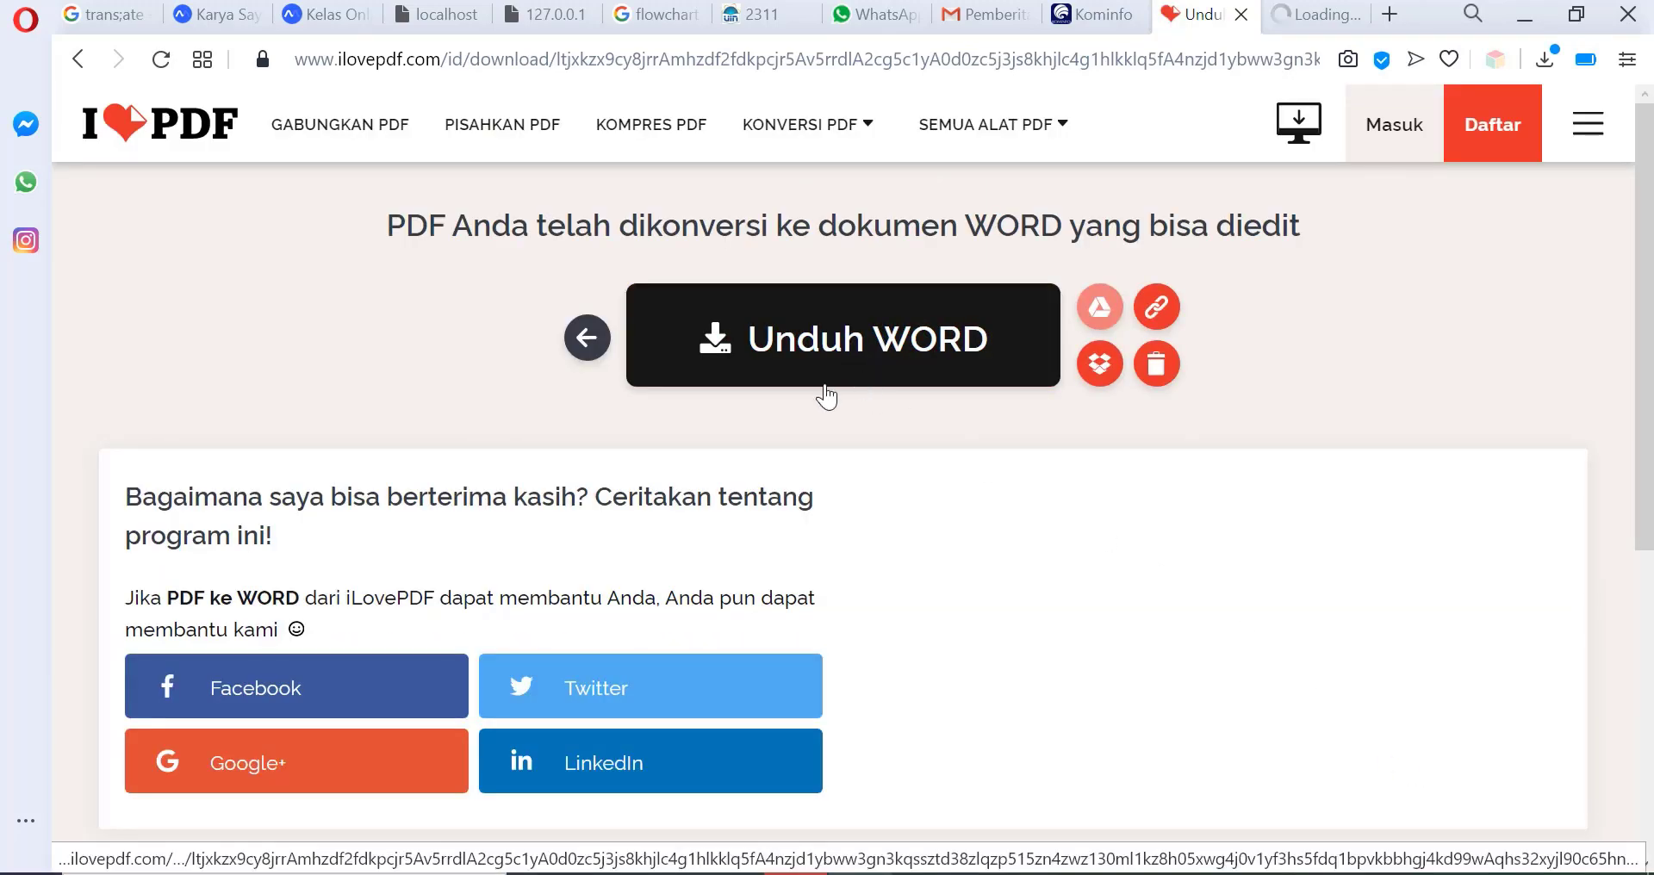
{"action": "left_click", "coordinate": [810, 338]}
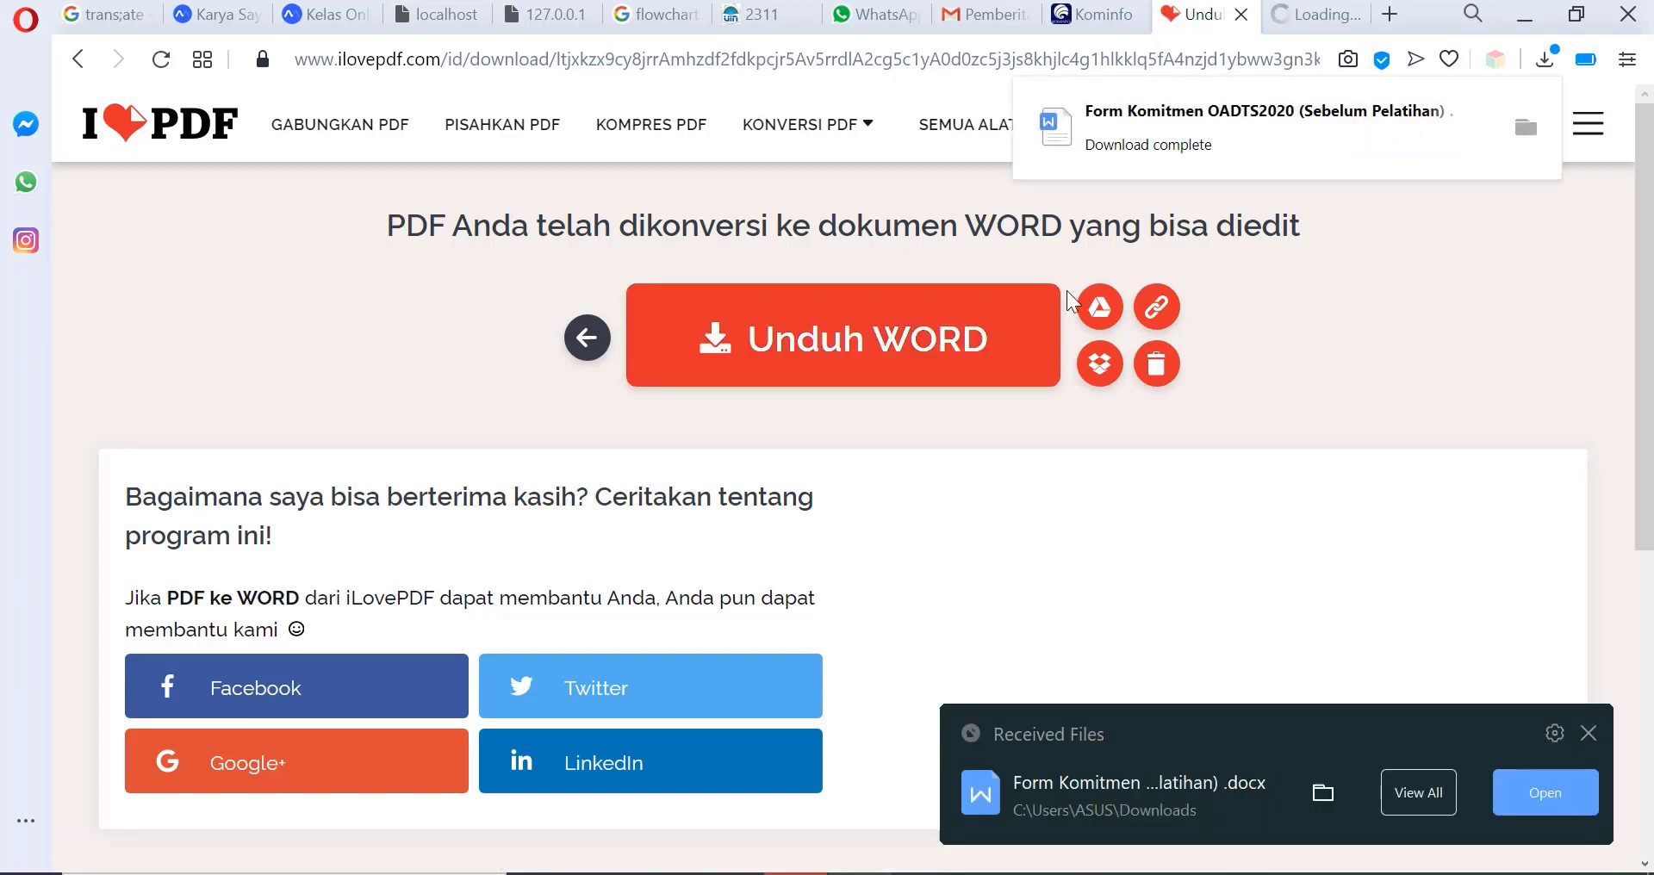
{"action": "left_click", "coordinate": [1547, 794]}
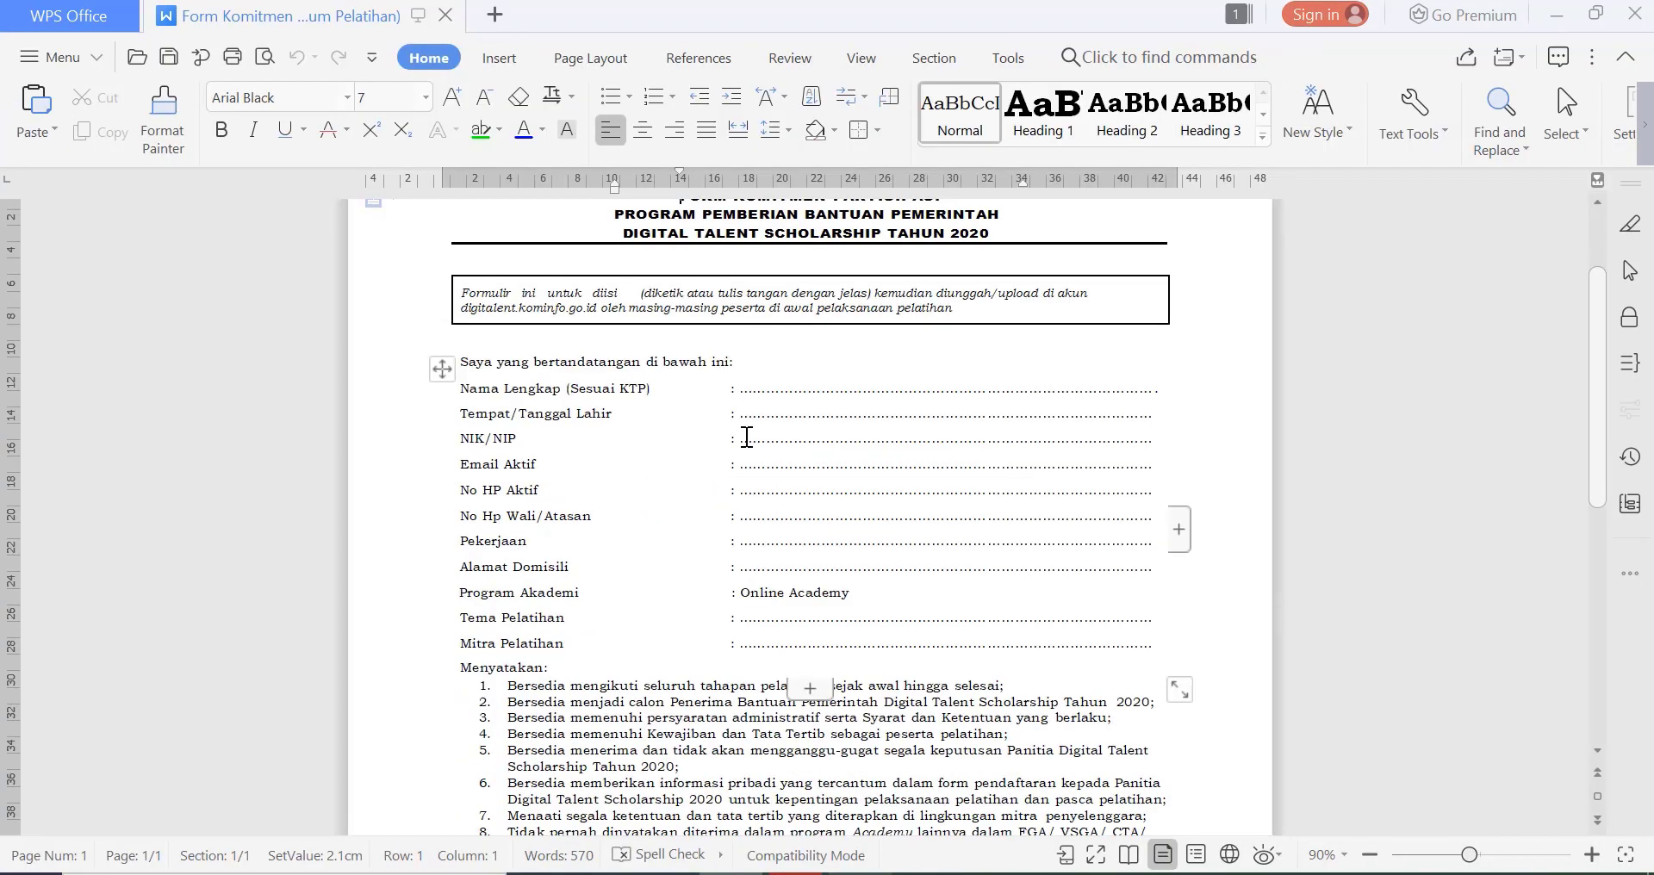
Undo the accidental row-height change below No HP Aktif, leaving the form table unchanged.
{"action": "left_click", "coordinate": [806, 379]}
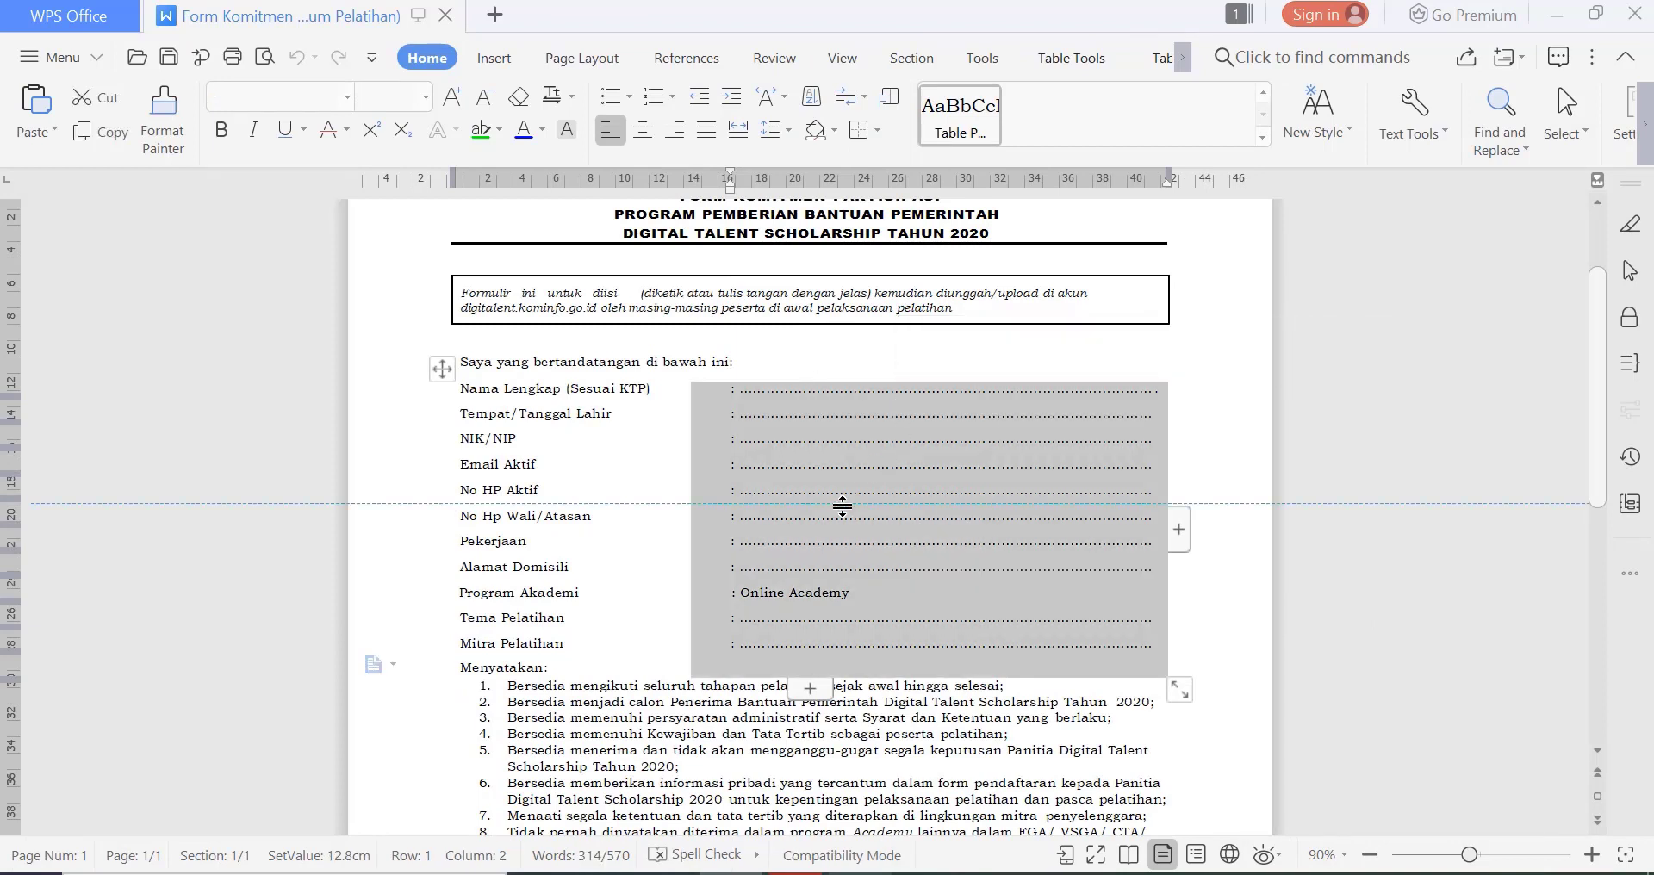
{"action": "left_click_drag", "start_coordinate": [841, 506], "coordinate": [841, 508]}
{"action": "key", "text": "ctrl+z"}
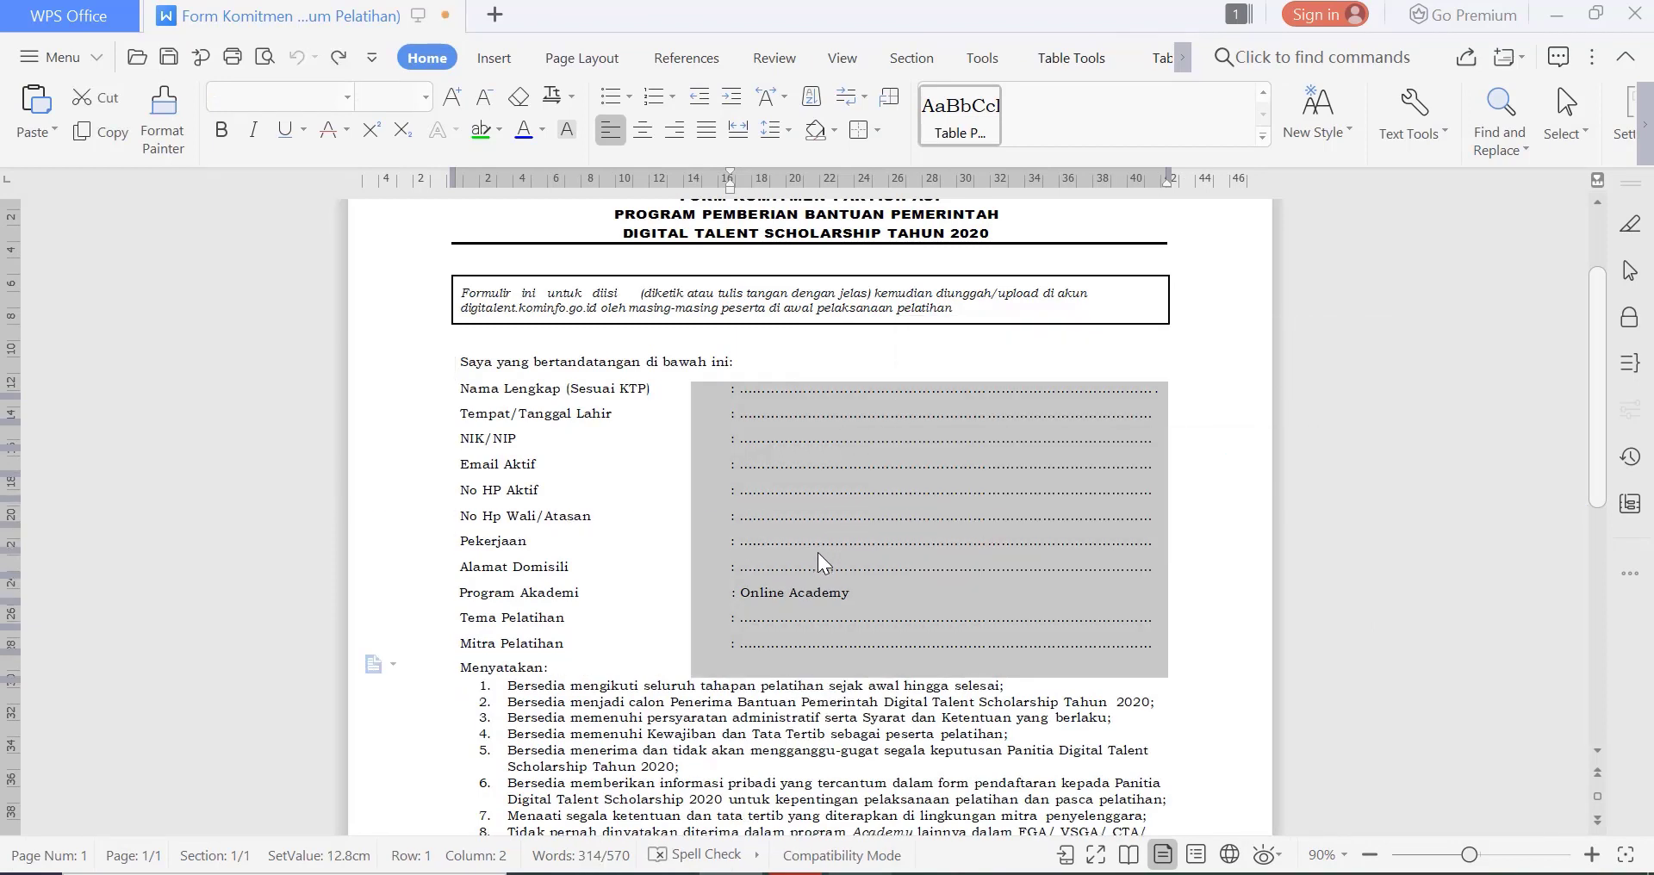
{"action": "left_click", "coordinate": [820, 628]}
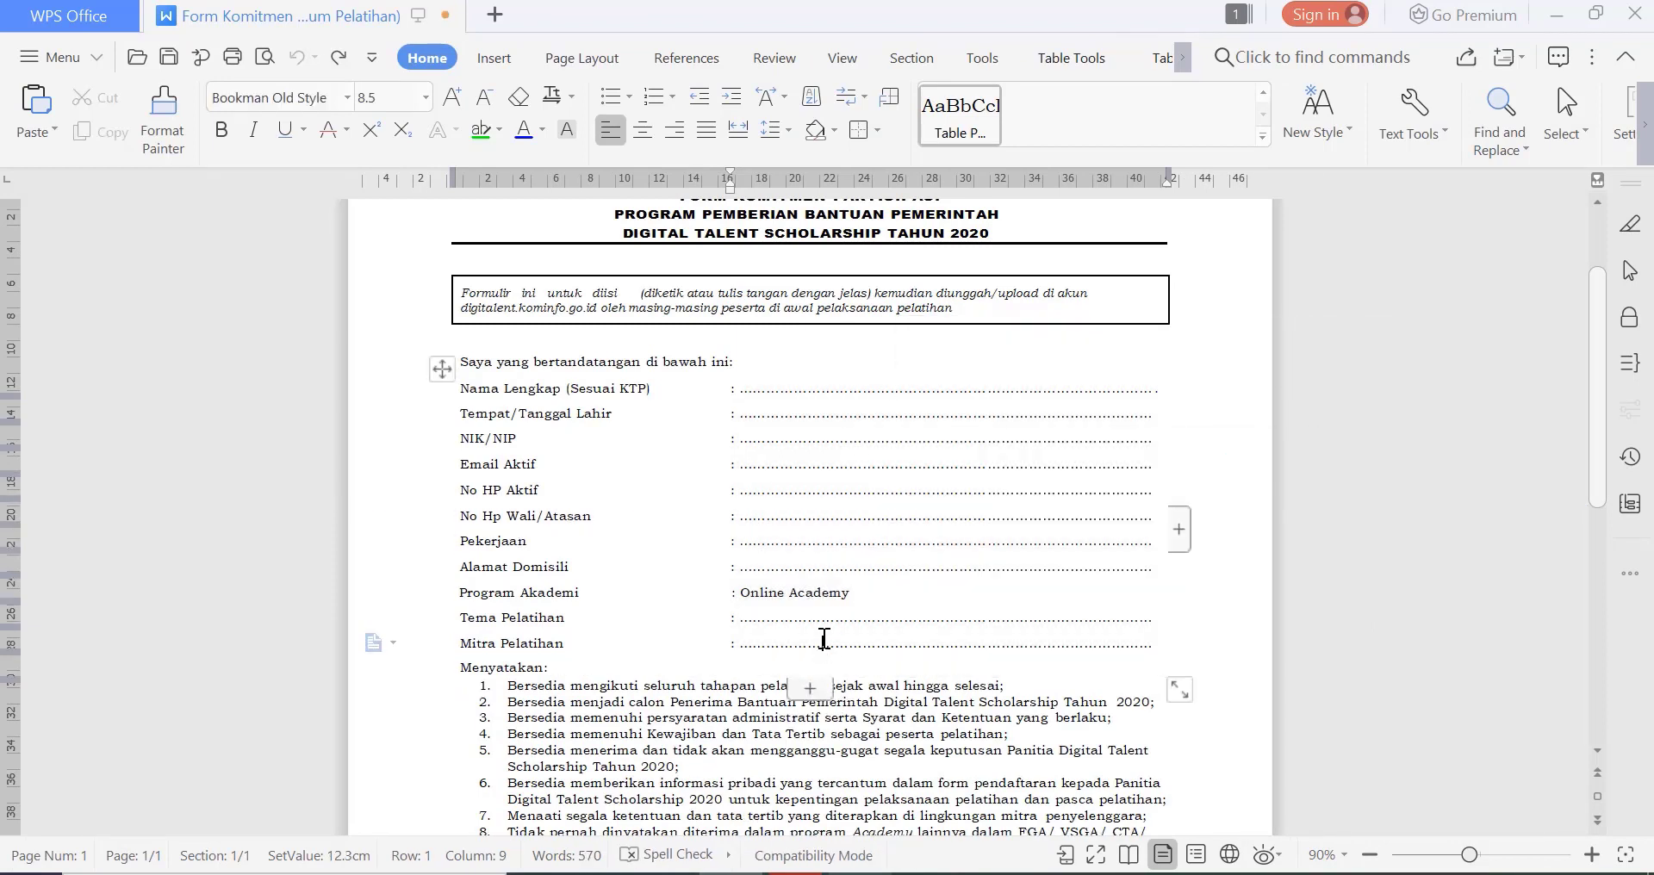